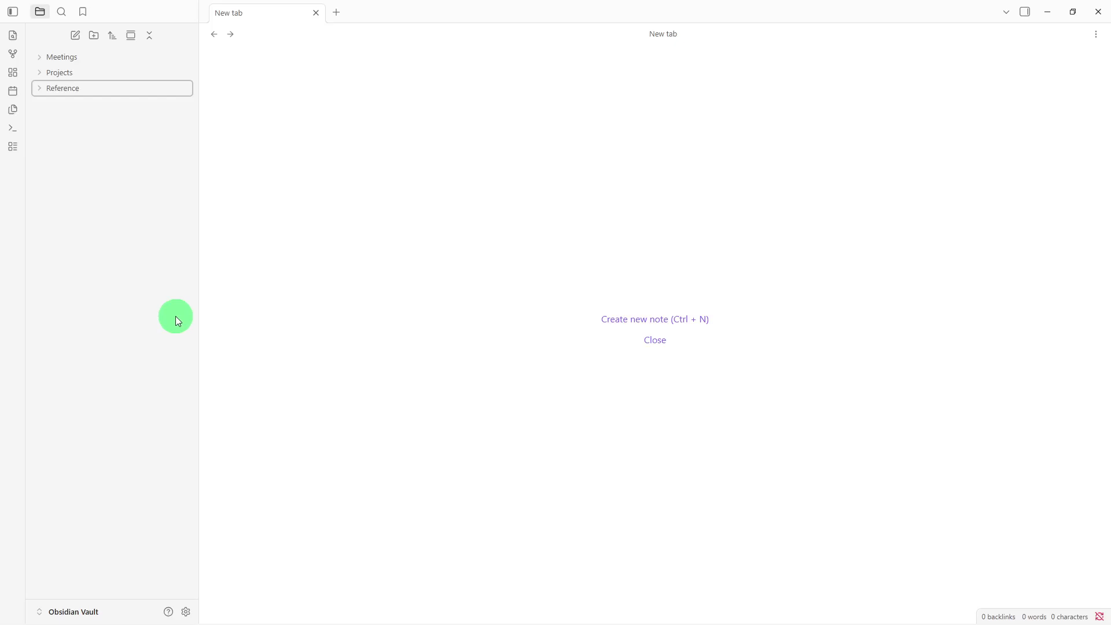
Create a new note in the vault root and title it "Business Note Dashboard"
{"action": "right_click", "coordinate": [118, 199]}
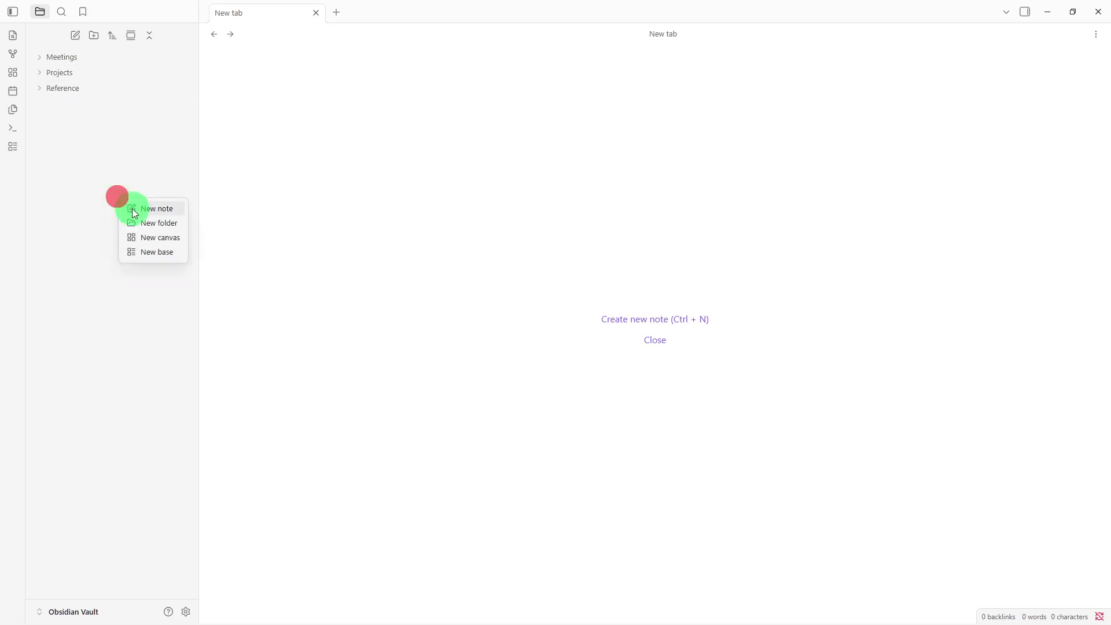
{"action": "left_click", "coordinate": [133, 211]}
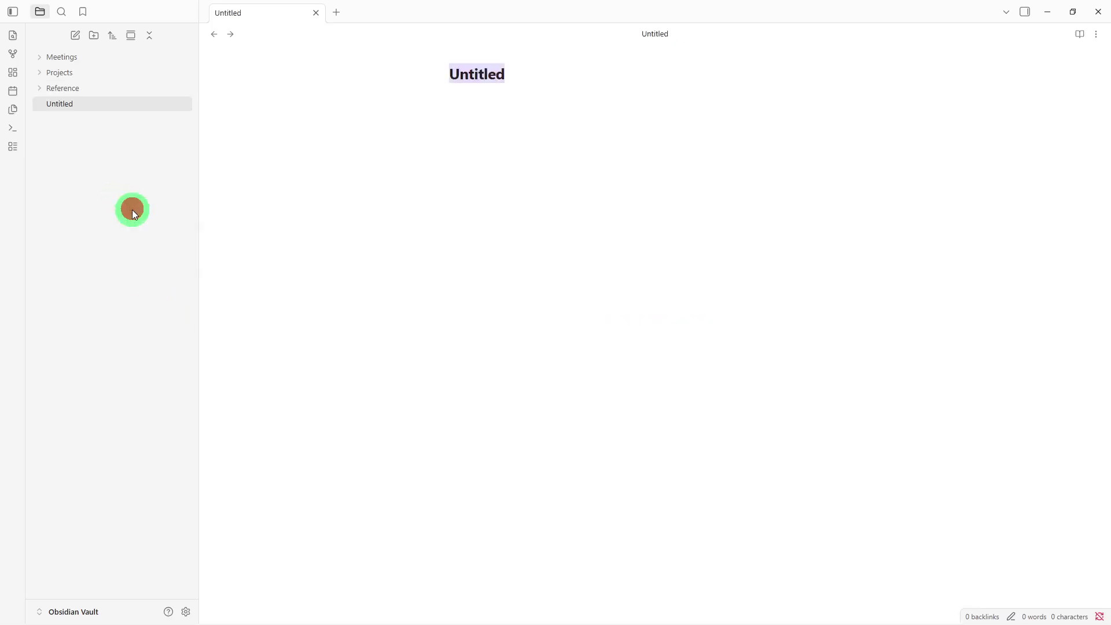
{"action": "key", "text": "BackSpace"}
{"action": "type", "text": "Buss"}
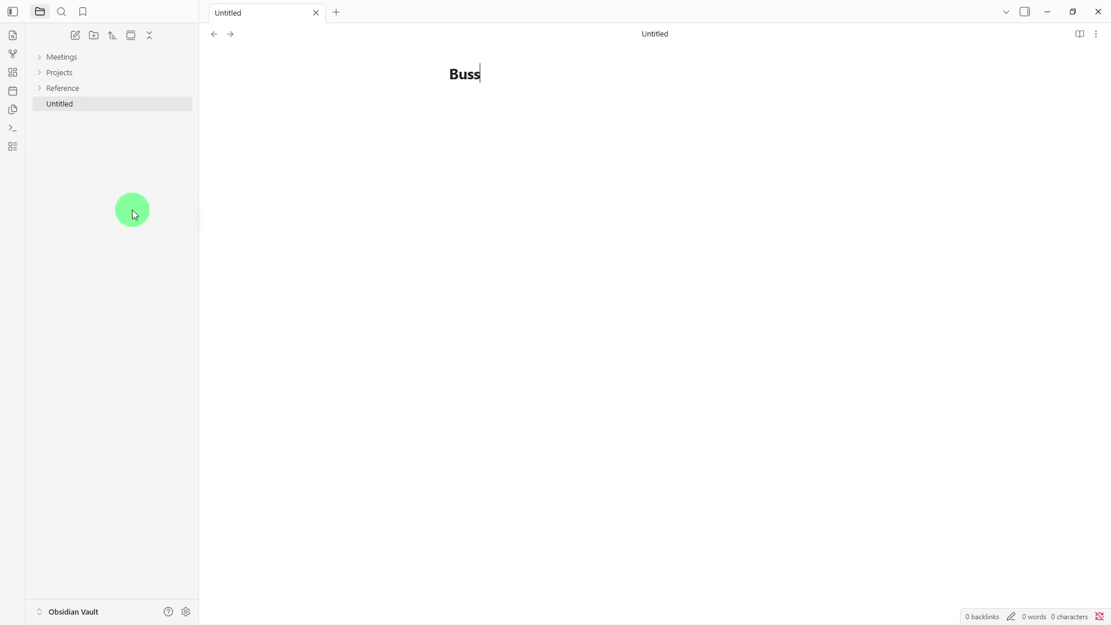
{"action": "key", "text": "BackSpace"}
{"action": "type", "text": "iness Note F"}
{"action": "key", "text": "BackSpace"}
{"action": "type", "text": "Da"}
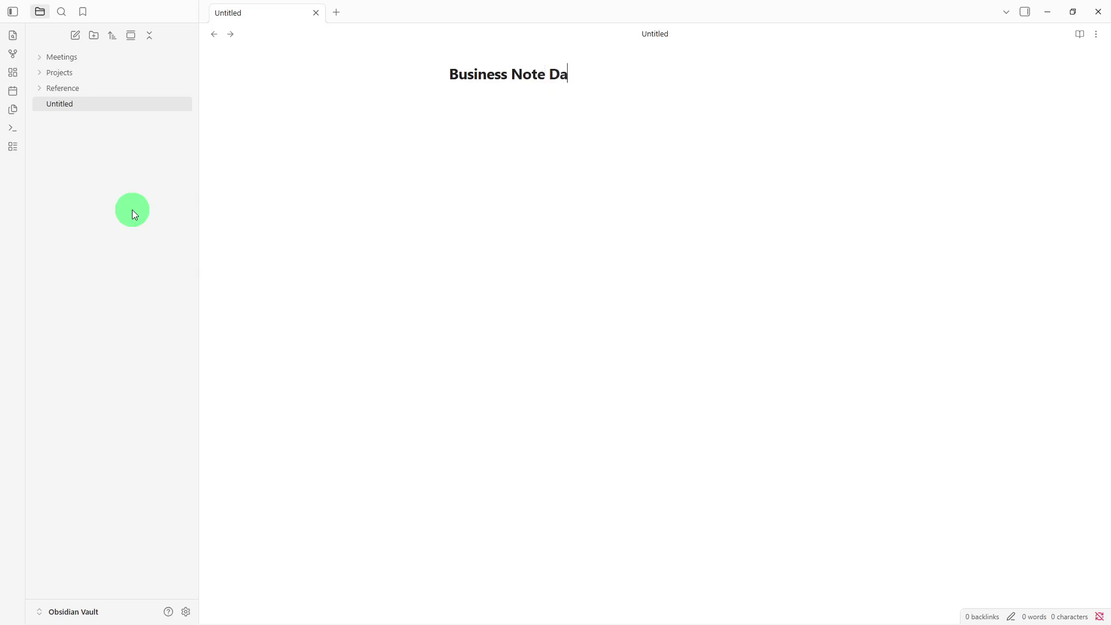
{"action": "type", "text": "shboard"}
{"action": "key", "text": "Return"}
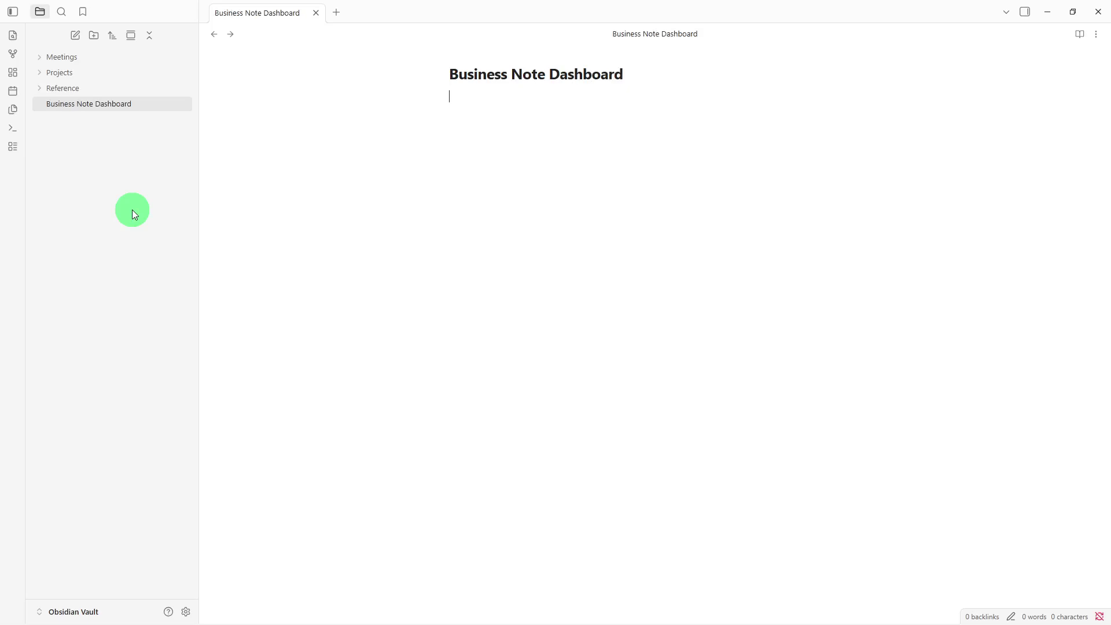
Add heading sections Recent Notes, Meeting Notes, Active Projects, Reference Materials, Priority Items and Quick Links with dash placeholders, and move the note into Meetings
{"action": "type", "text": "## Recent Notes -   ## Meeting Notes -   ## Active Projects -   ## Reference Materials -   ## Priority Items -   ## Quick Links -"}
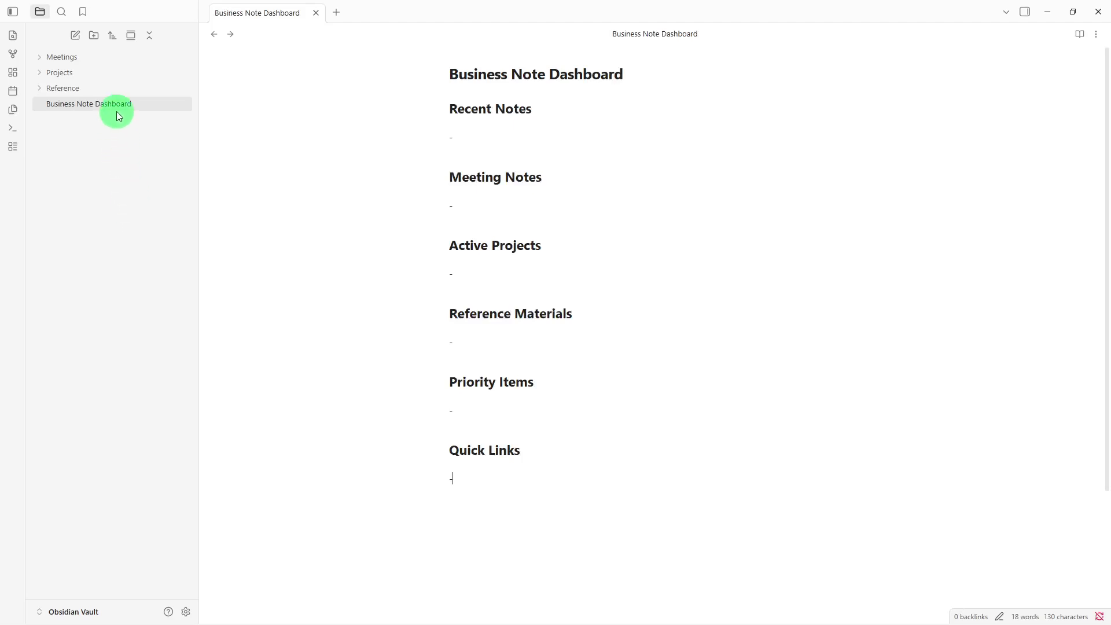
{"action": "left_click_drag", "start_coordinate": [117, 108], "coordinate": [124, 59]}
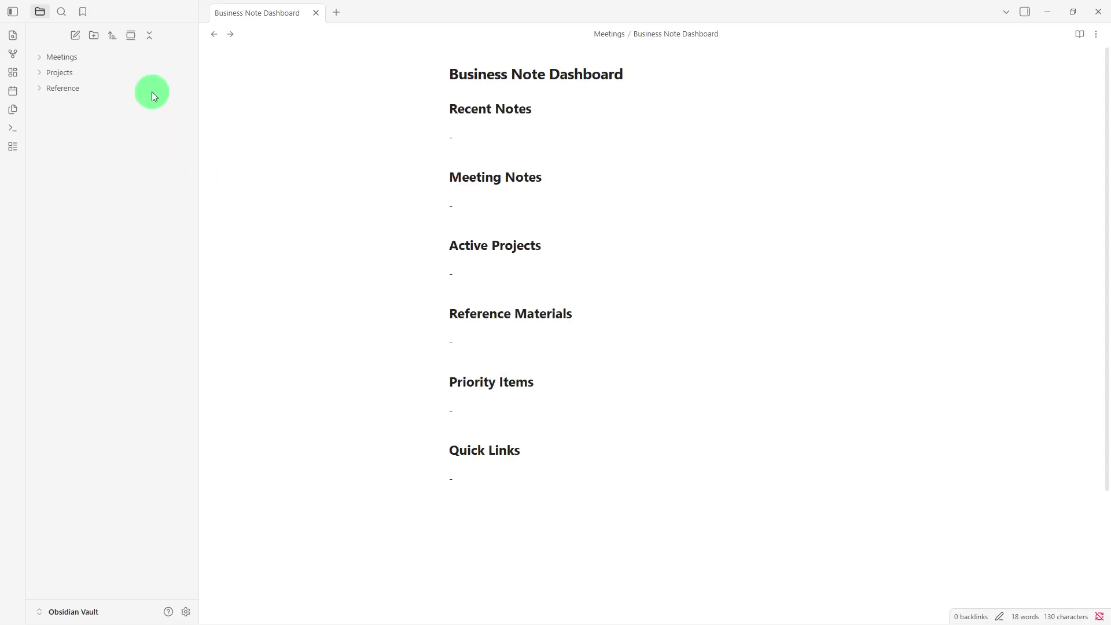
{"action": "left_click", "coordinate": [137, 58]}
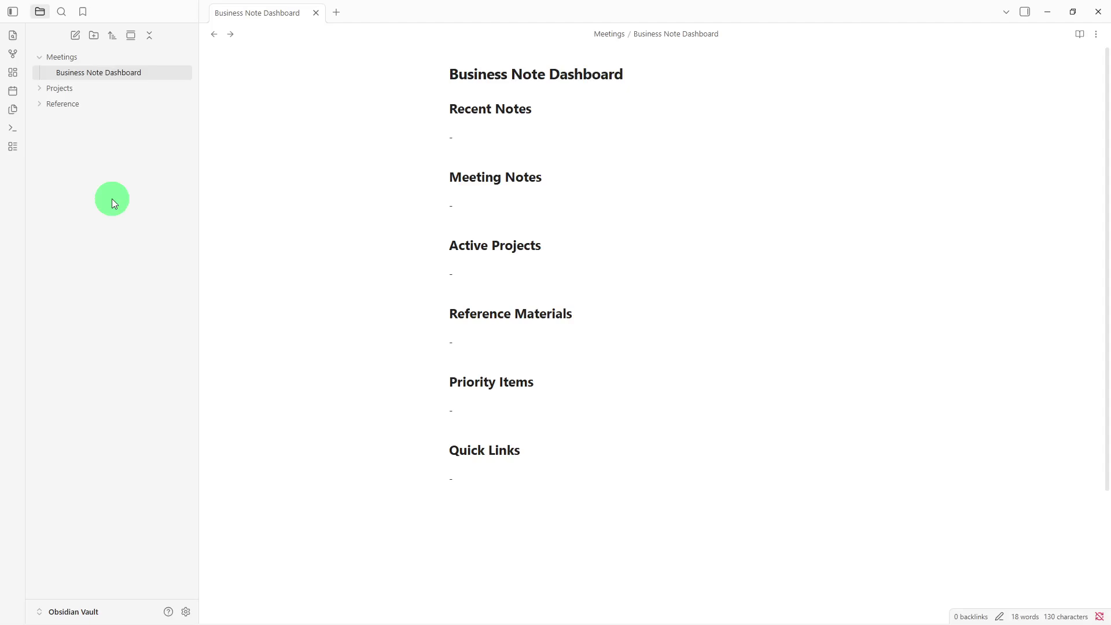
Create another new note in the vault root and title it "Project Notes"
{"action": "right_click", "coordinate": [112, 199]}
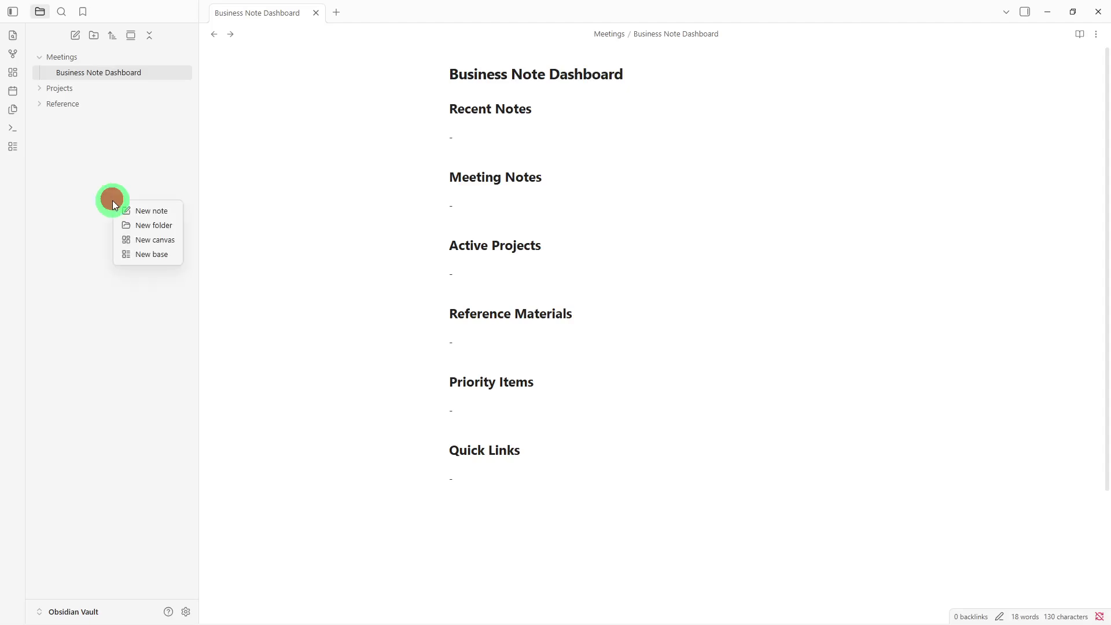
{"action": "left_click", "coordinate": [123, 209]}
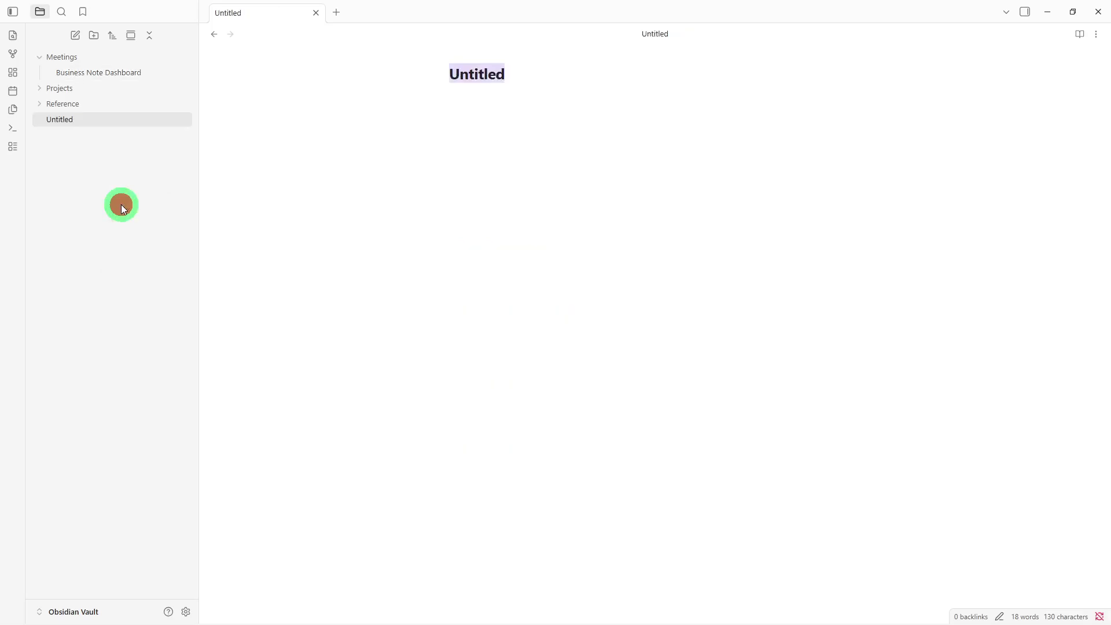
{"action": "key", "text": "BackSpace"}
{"action": "type", "text": "P"}
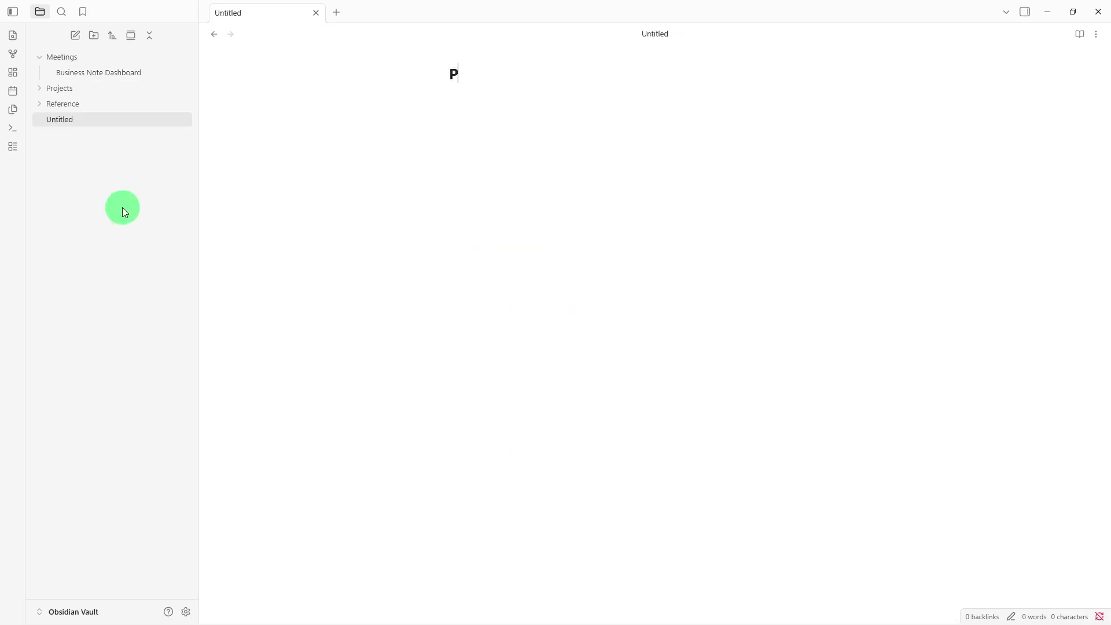
{"action": "type", "text": "roject Notes"}
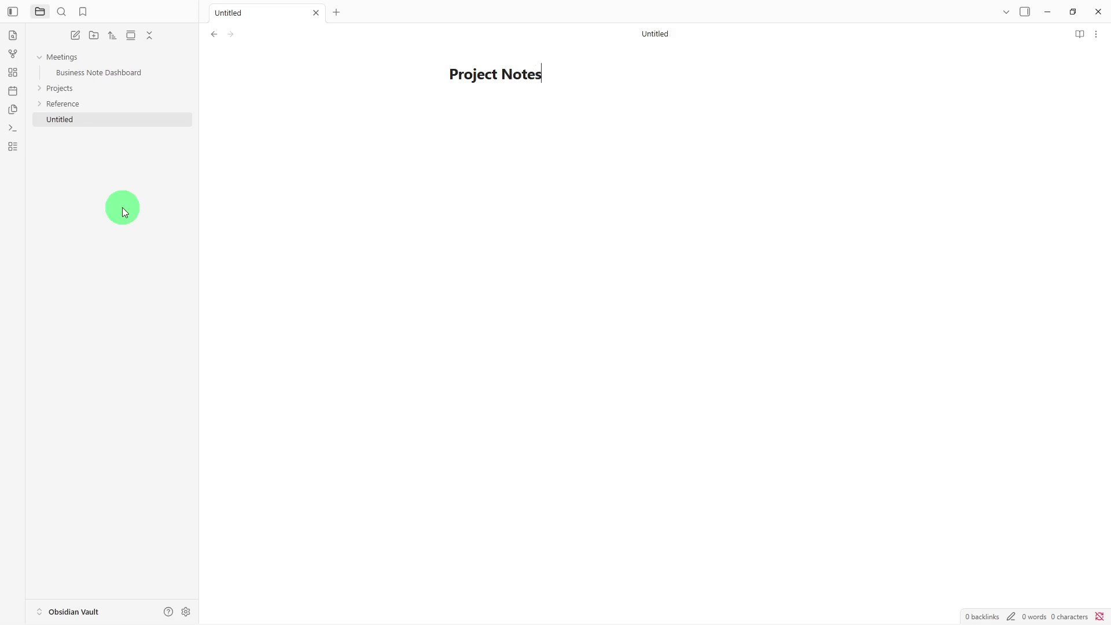
{"action": "key", "text": "Return"}
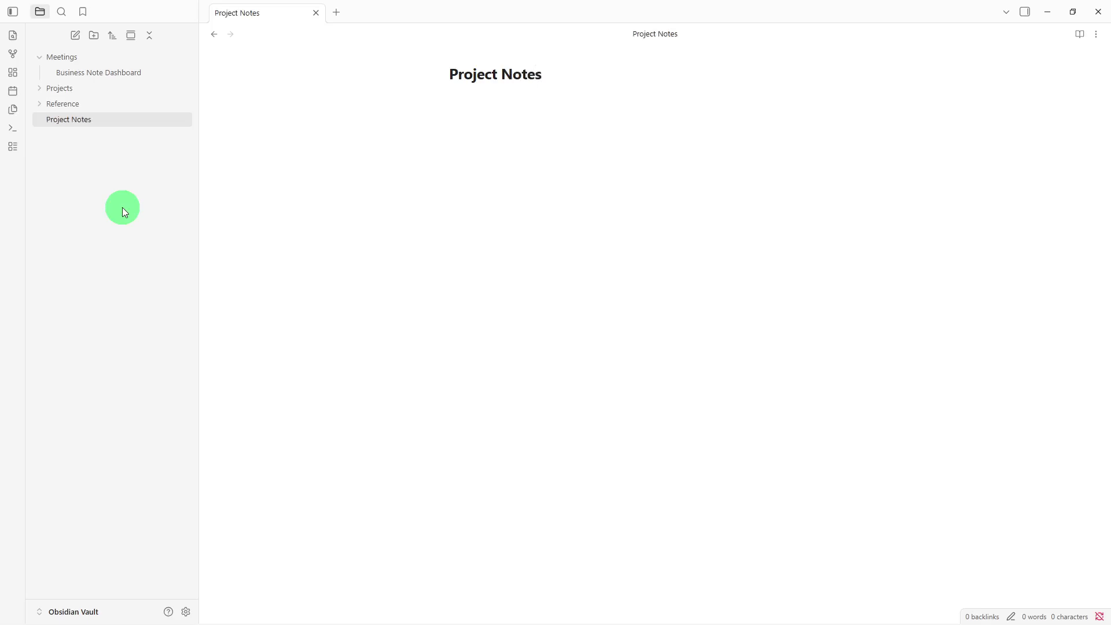
Add sections Active Projects, Project Information (Project, Status, Priority, Deadline), Tasks, Updates and Related Notes, and move the note into the Projects folder
{"action": "type", "text": "Active Projects -  Project Information Project: Status: Priority: Deadline:  Tasks -  Updates -  Related Notes -"}
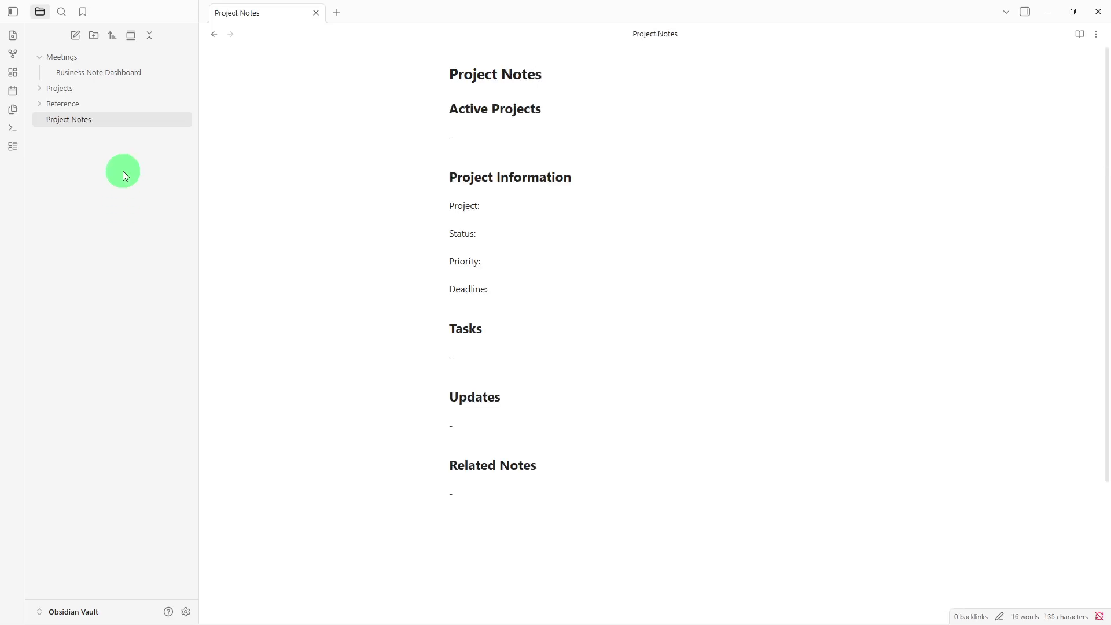
{"action": "left_click_drag", "start_coordinate": [137, 128], "coordinate": [143, 93]}
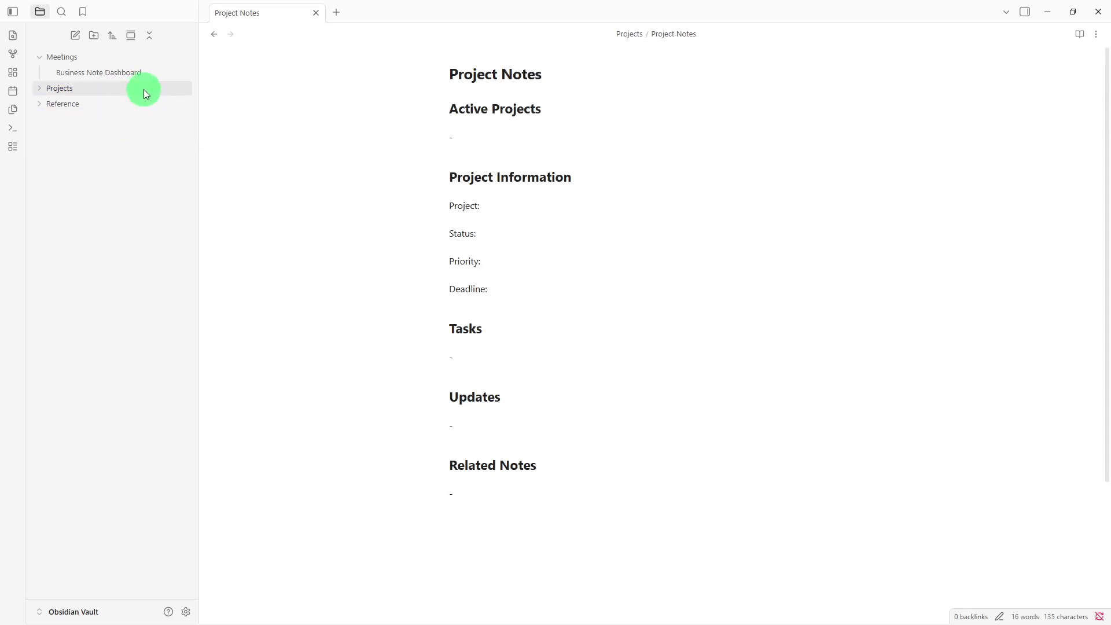
{"action": "left_click", "coordinate": [144, 89]}
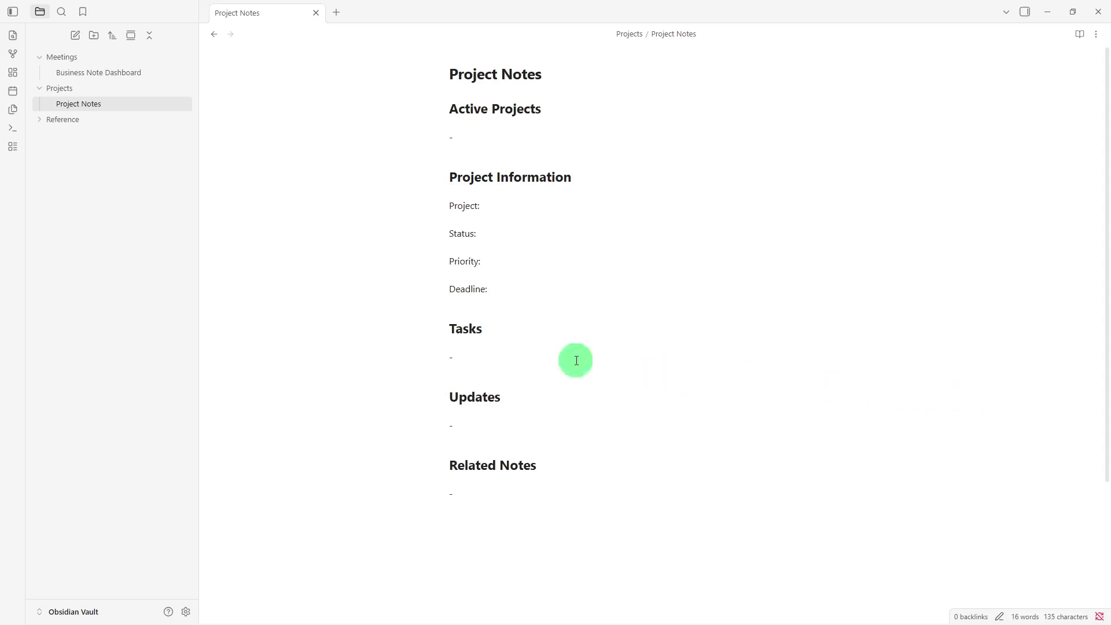
Create a third note in the vault root and title it "Reference Library"
{"action": "right_click", "coordinate": [165, 265]}
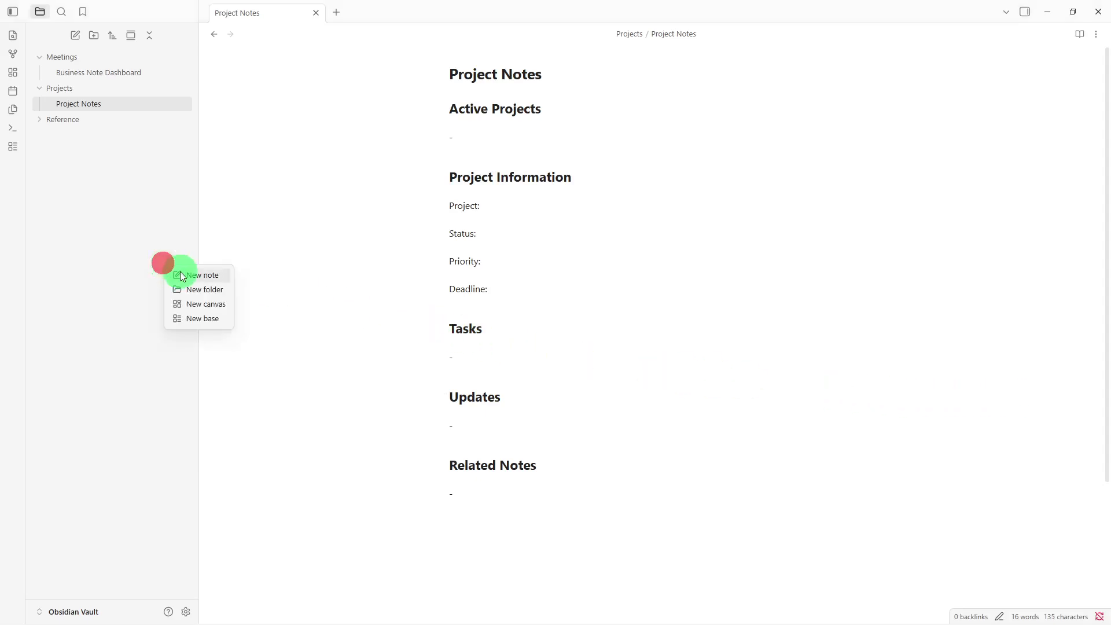
{"action": "left_click", "coordinate": [180, 275]}
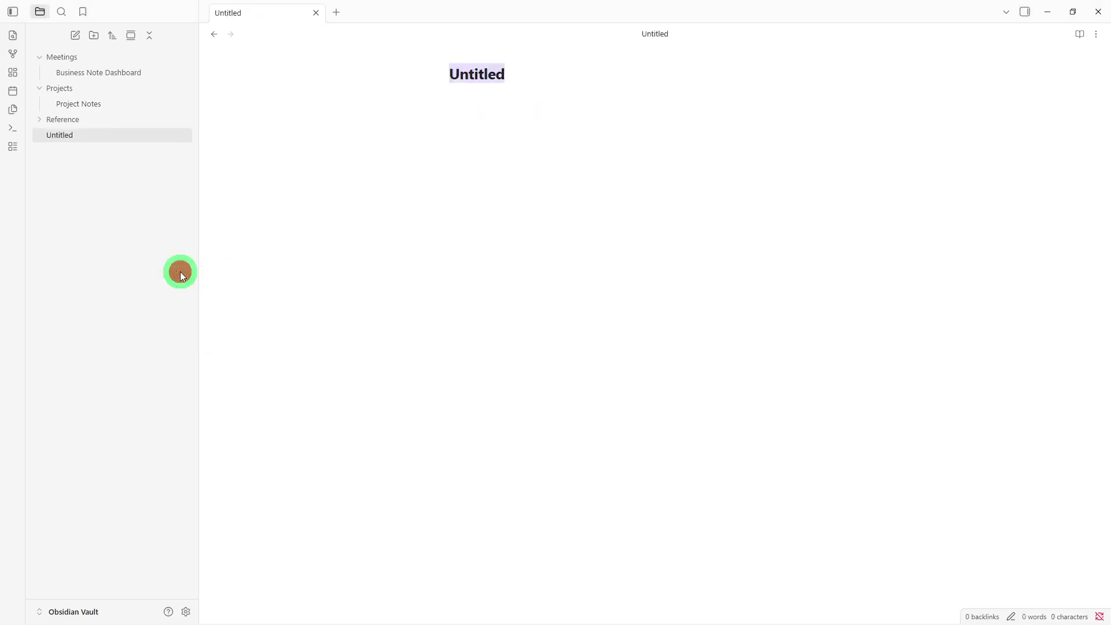
{"action": "key", "text": "BackSpace"}
{"action": "type", "text": "Re"}
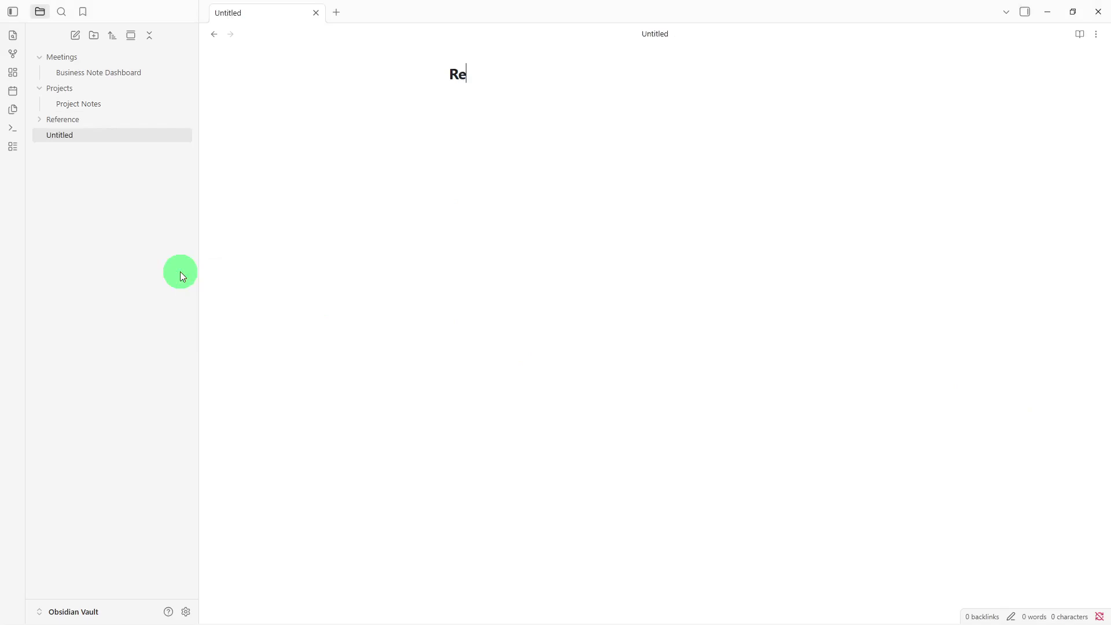
{"action": "type", "text": "ference Librar"}
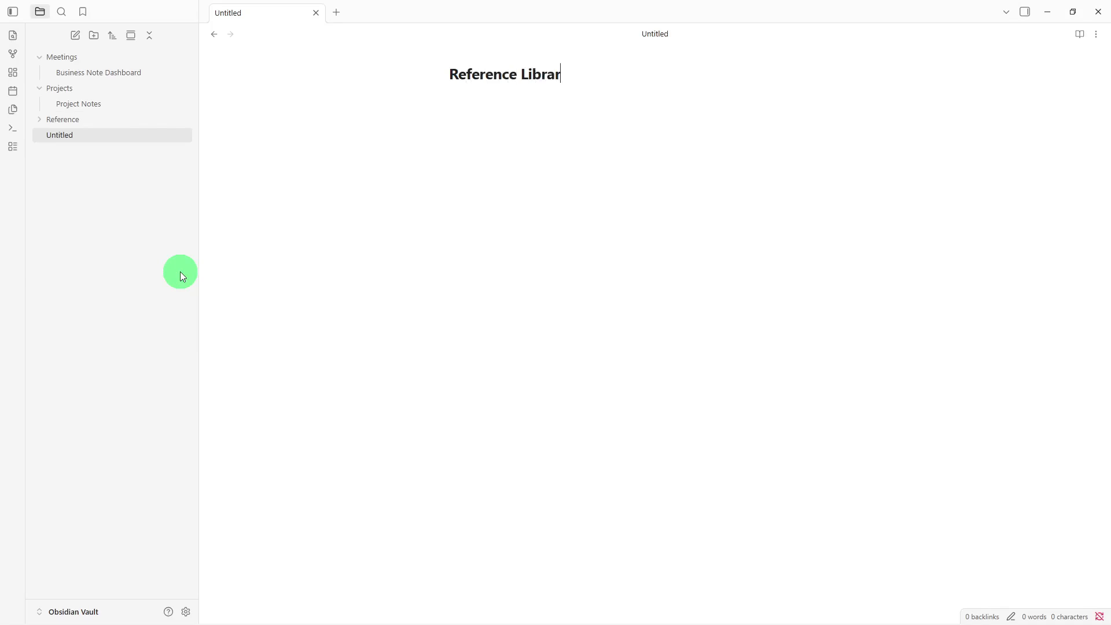
{"action": "type", "text": "y"}
{"action": "key", "text": "Return"}
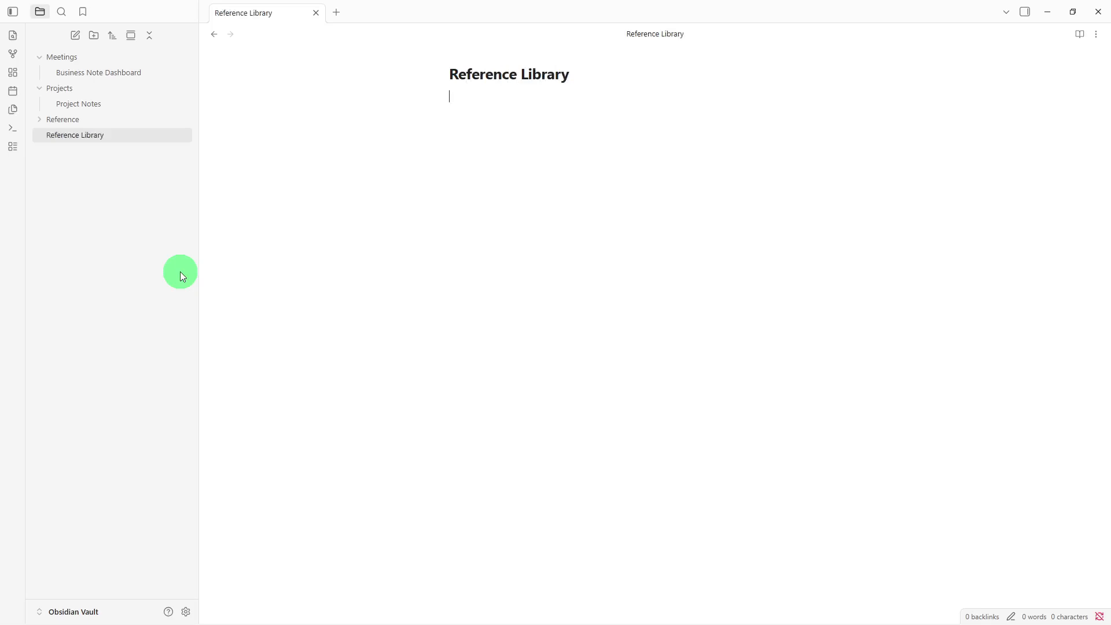
Add heading sections Company Documents, Research, Templates, Useful Links and Notes with dash placeholders, and move the note into the Reference folder
{"action": "type", "text": "## Company Documents -   ## Research -   ## Templates -   ## Useful Links -   ## Notes -"}
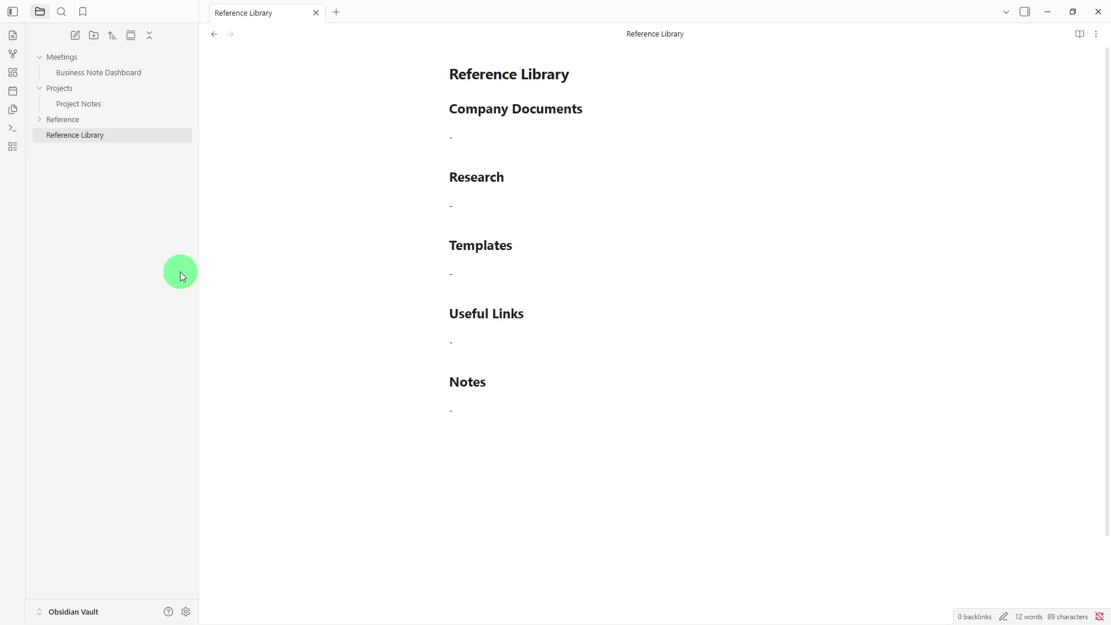
{"action": "left_click_drag", "start_coordinate": [133, 140], "coordinate": [133, 124]}
{"action": "left_click", "coordinate": [134, 124]}
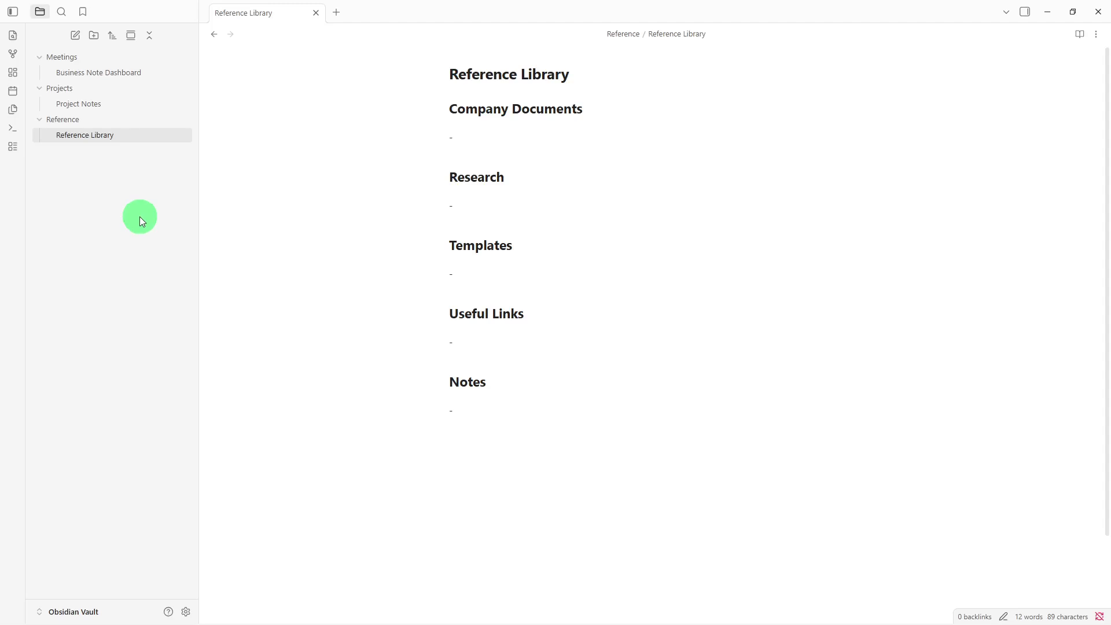
Insert internal links to Project Notes and Business Note Dashboard on separate lines under the Notes section of Reference Library
{"action": "left_click", "coordinate": [539, 427]}
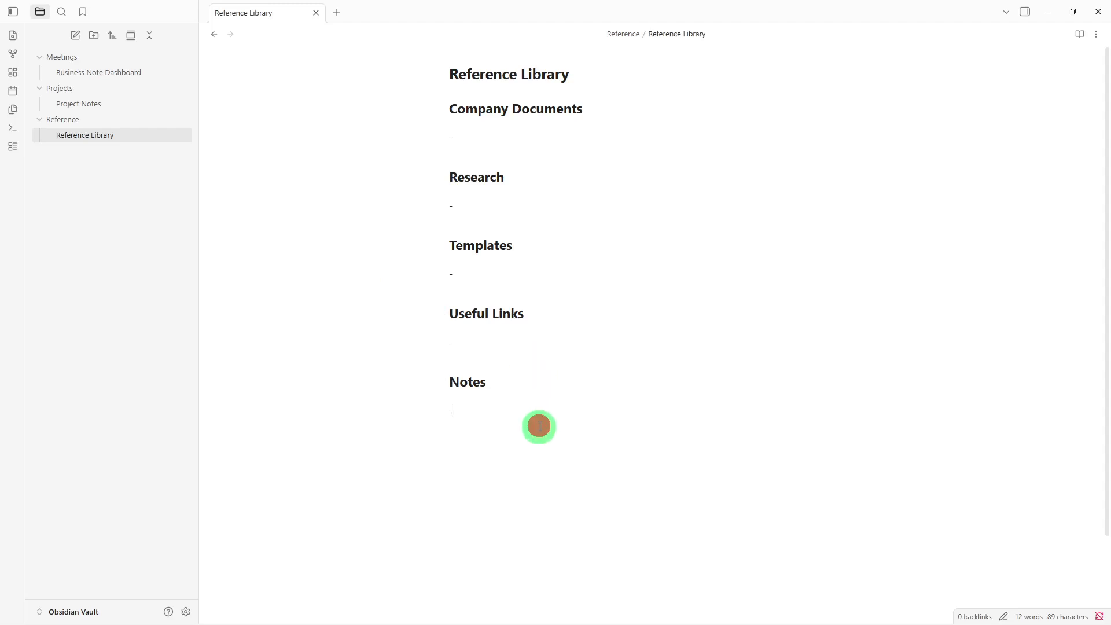
{"action": "key", "text": "Return"}
{"action": "key", "text": "Return"}
{"action": "type", "text": "[["}
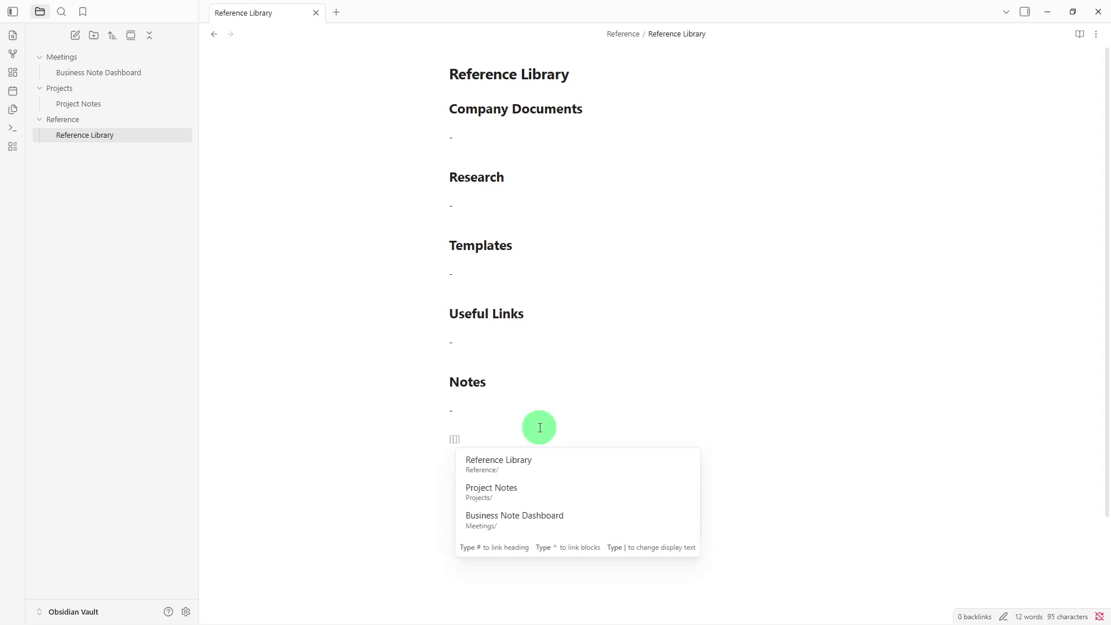
{"action": "left_click", "coordinate": [526, 494]}
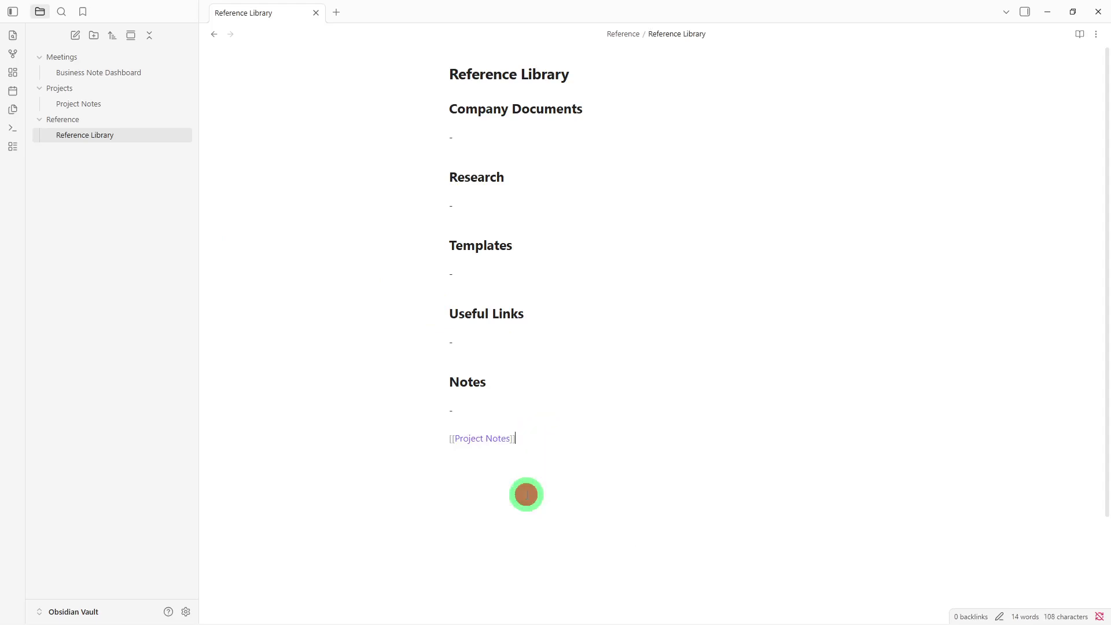
{"action": "key", "text": "Return"}
{"action": "type", "text": "[["}
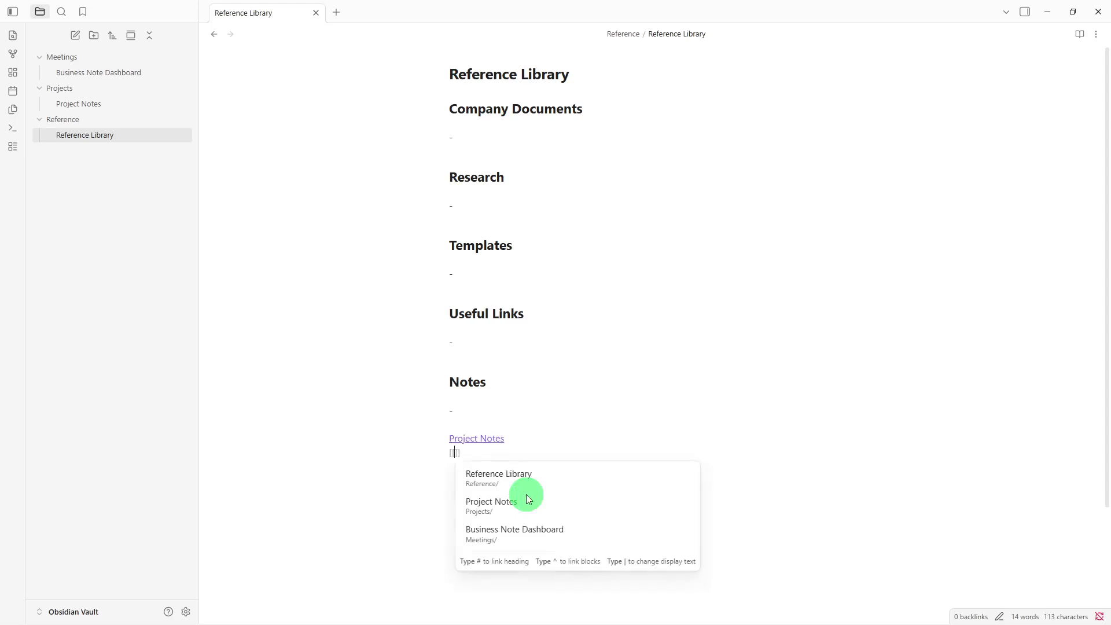
{"action": "left_click", "coordinate": [529, 529]}
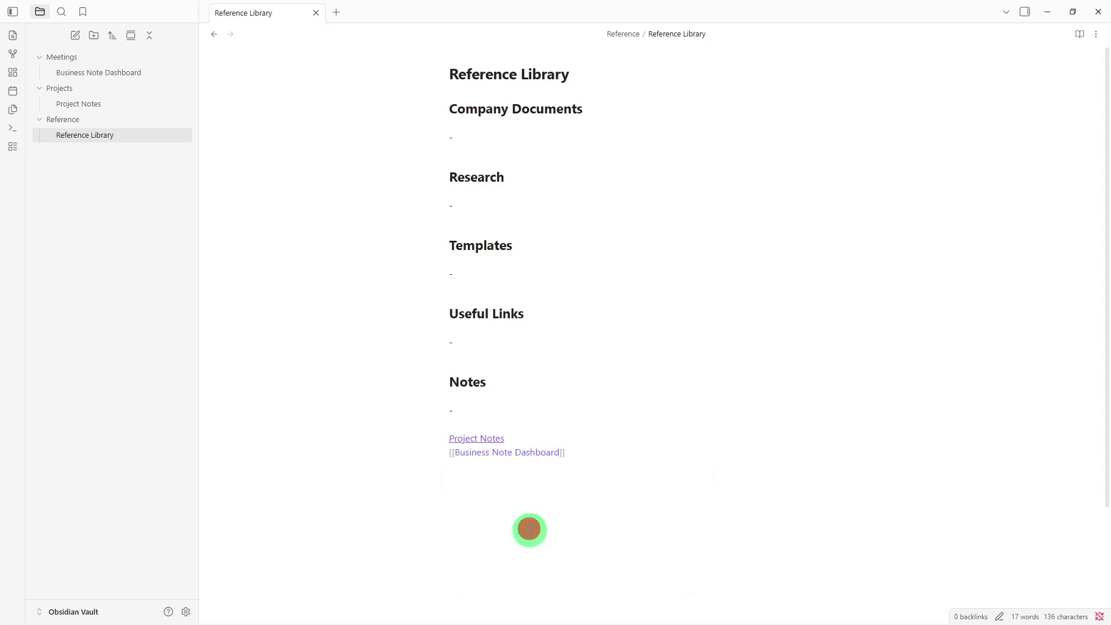
{"action": "left_click", "coordinate": [529, 529]}
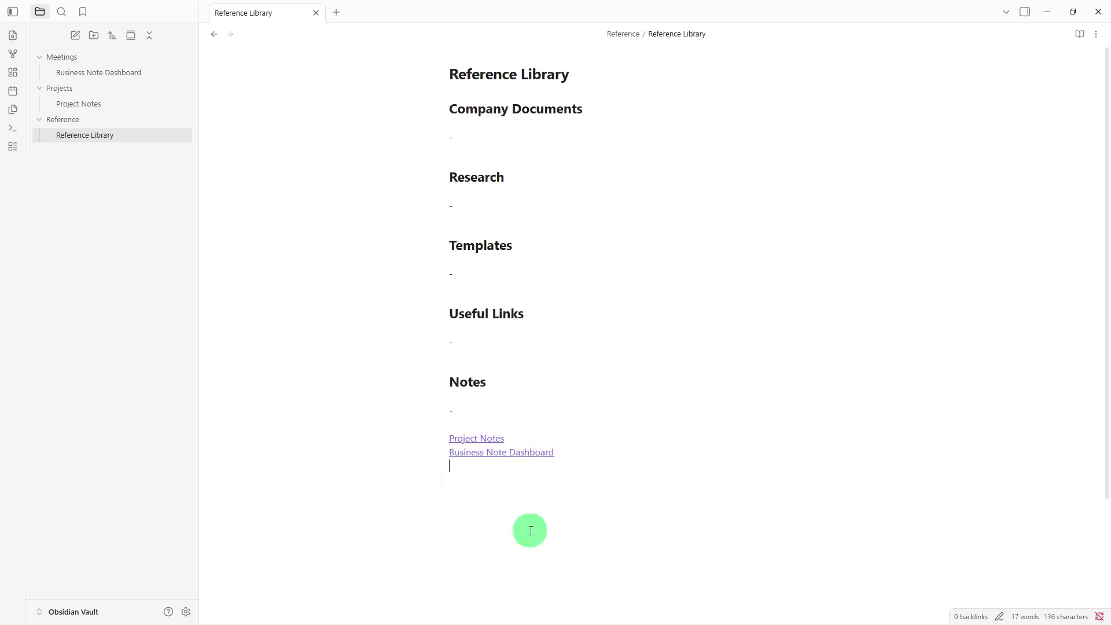
Open the Business Note Dashboard note and insert internal links to Project Notes and Reference Library on separate lines under Quick Links
{"action": "left_click", "coordinate": [493, 460]}
{"action": "left_click", "coordinate": [498, 497]}
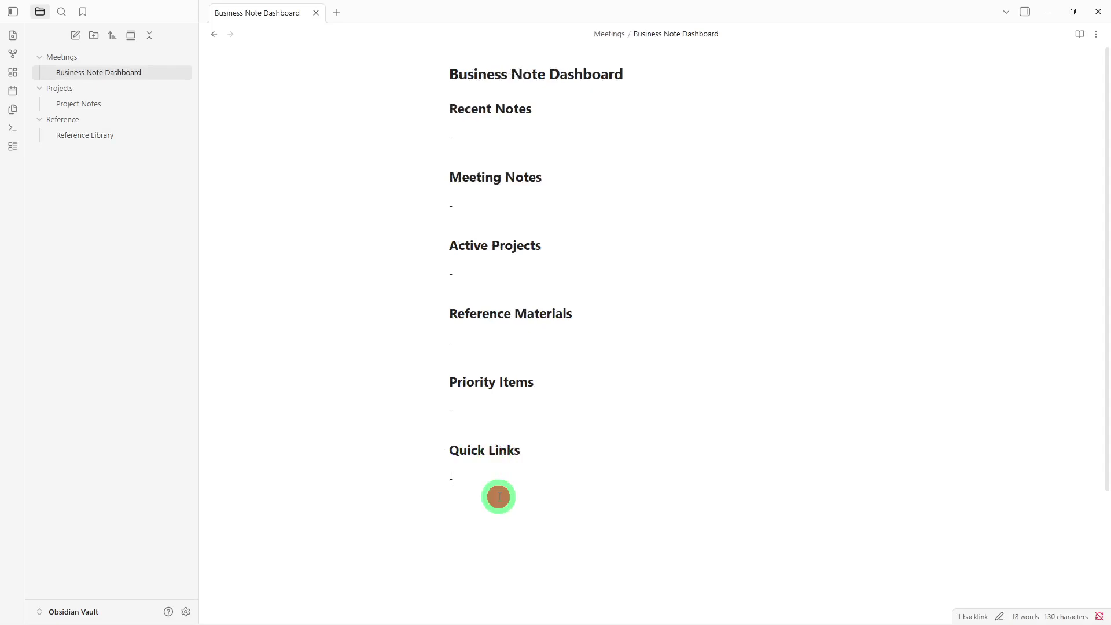
{"action": "key", "text": "Return"}
{"action": "key", "text": "Return"}
{"action": "type", "text": "[["}
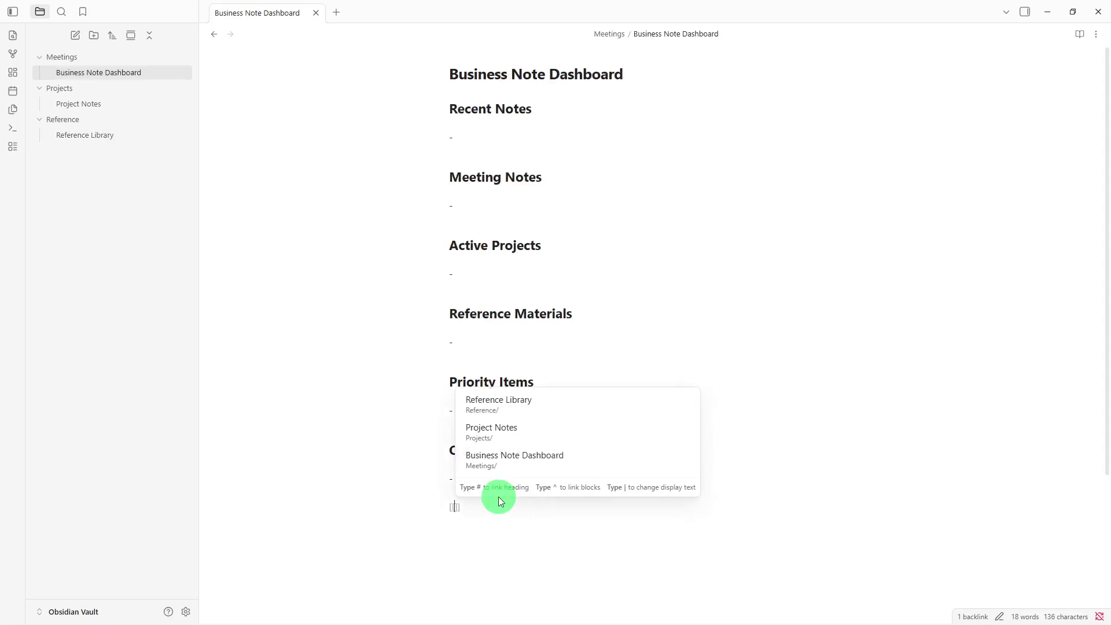
{"action": "left_click", "coordinate": [536, 442]}
{"action": "key", "text": "Return"}
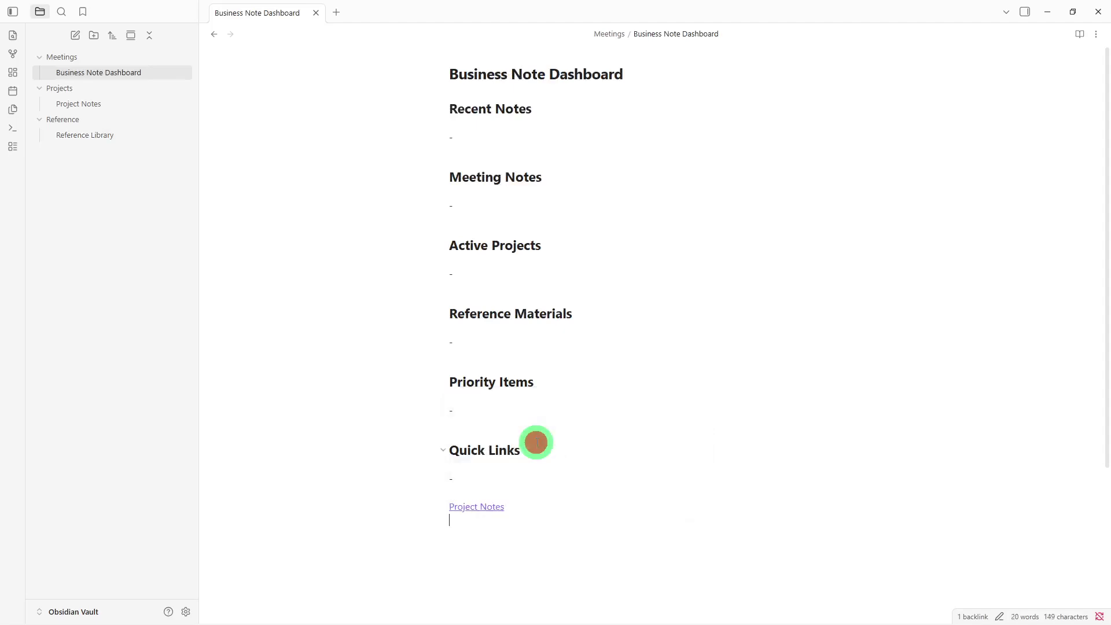
{"action": "type", "text": "[["}
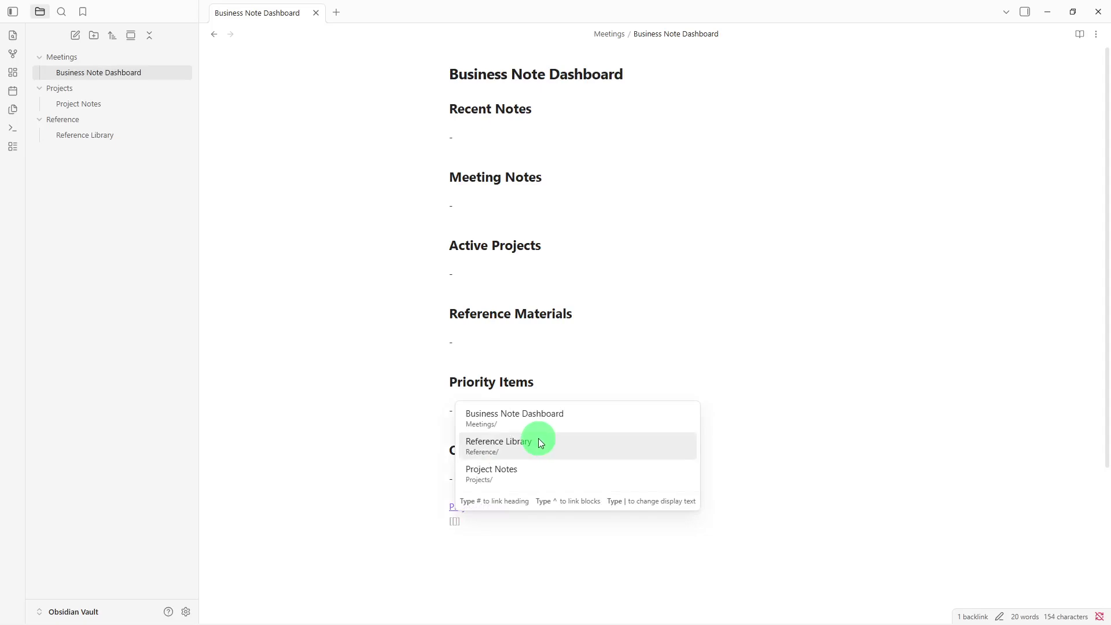
{"action": "left_click", "coordinate": [538, 441]}
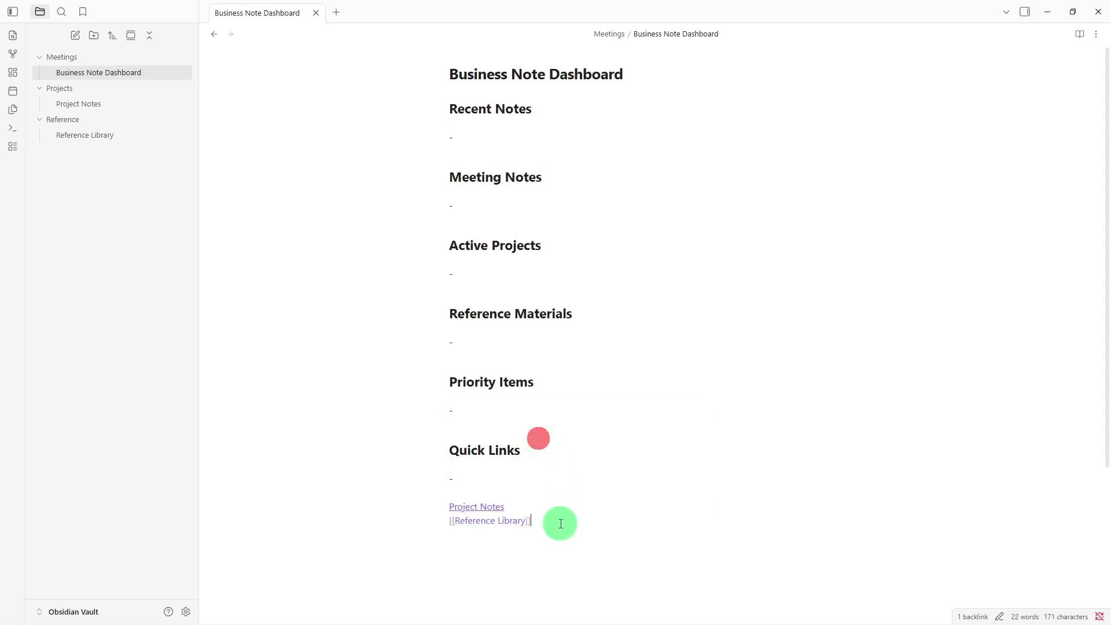
{"action": "key", "text": "Return"}
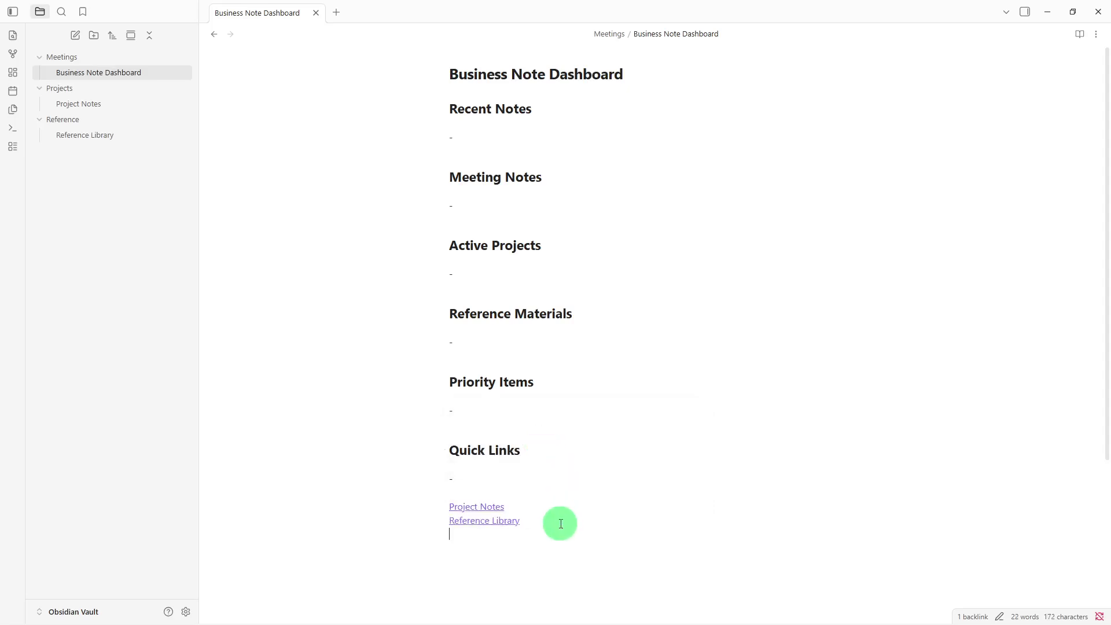
Open the Project Notes note and insert internal links to Business Note Dashboard and Reference Library on separate lines under Related Notes
{"action": "left_click", "coordinate": [492, 508]}
{"action": "left_click", "coordinate": [502, 518]}
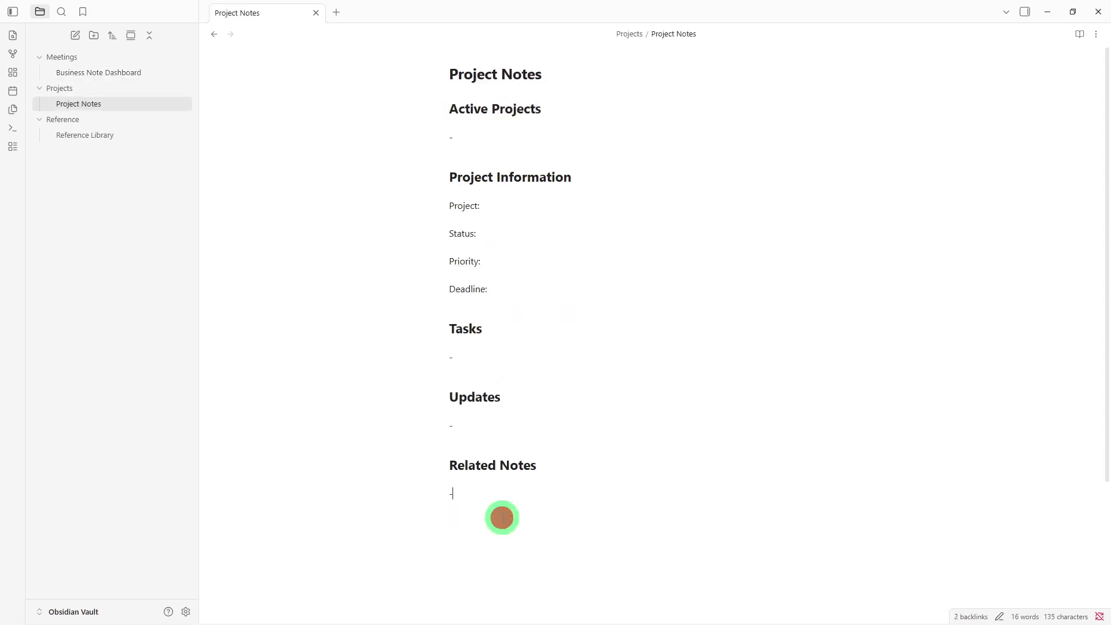
{"action": "key", "text": "Return"}
{"action": "type", "text": "[["}
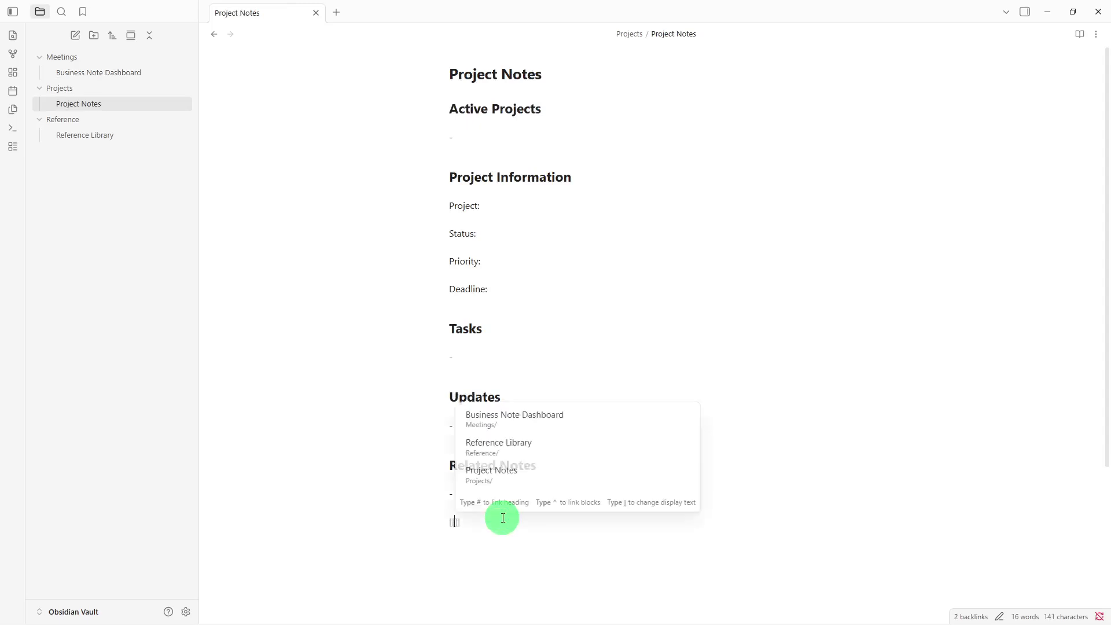
{"action": "left_click", "coordinate": [537, 422]}
{"action": "key", "text": "Return"}
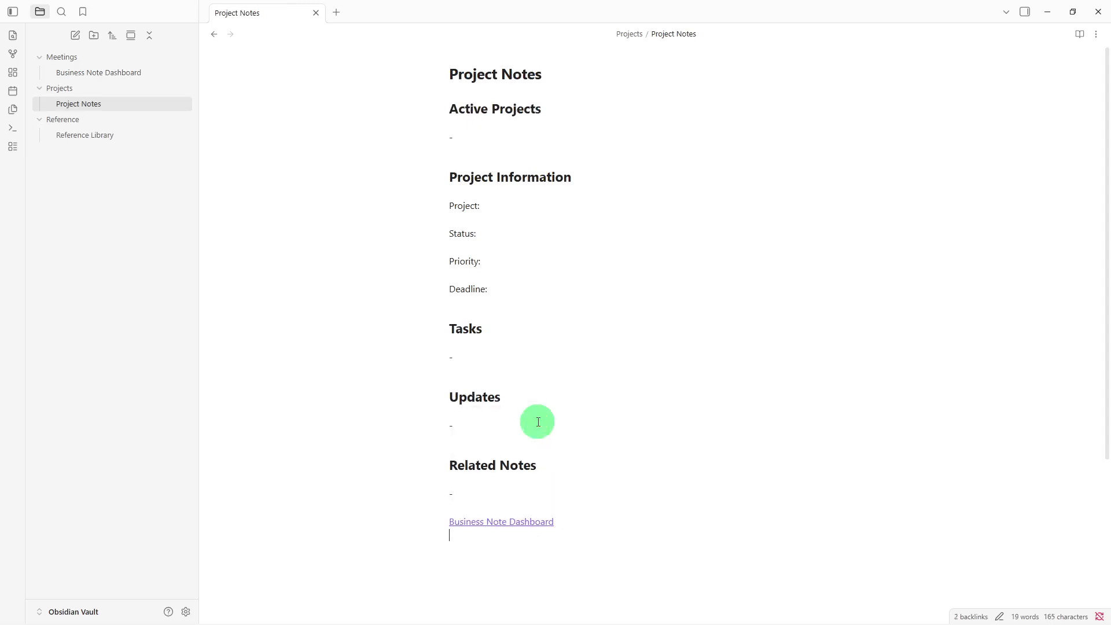
{"action": "type", "text": "[["}
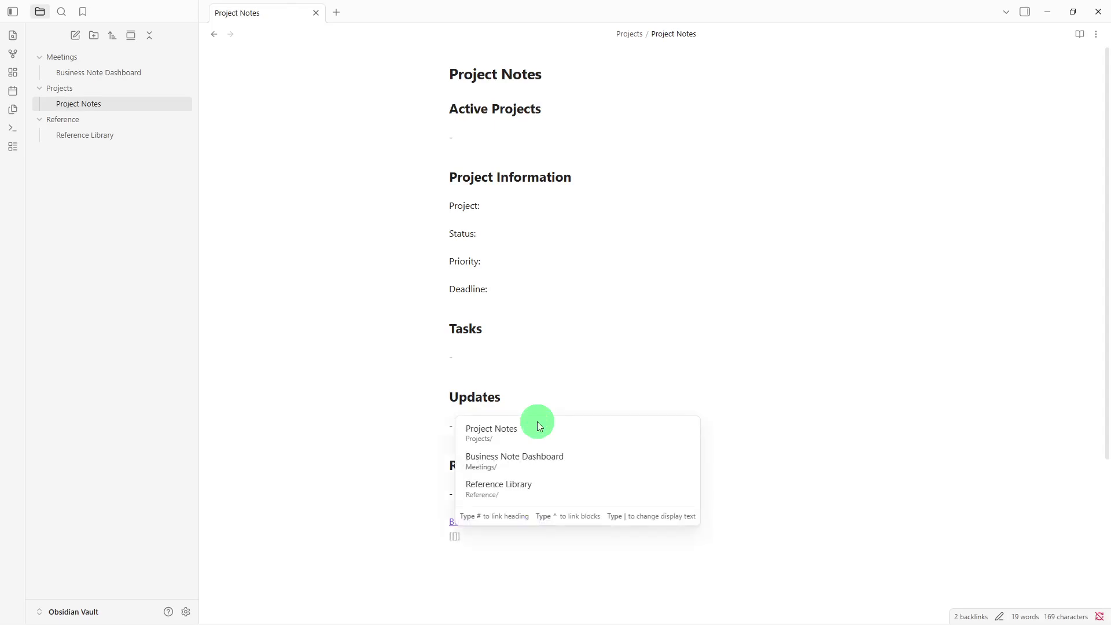
{"action": "left_click", "coordinate": [530, 481]}
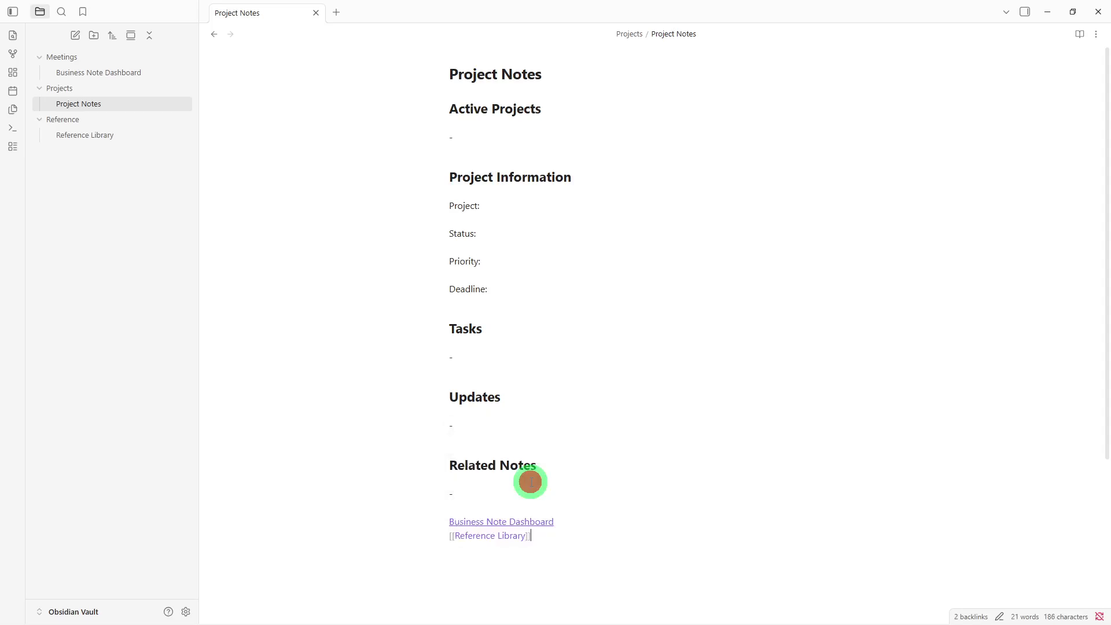
{"action": "key", "text": "Return"}
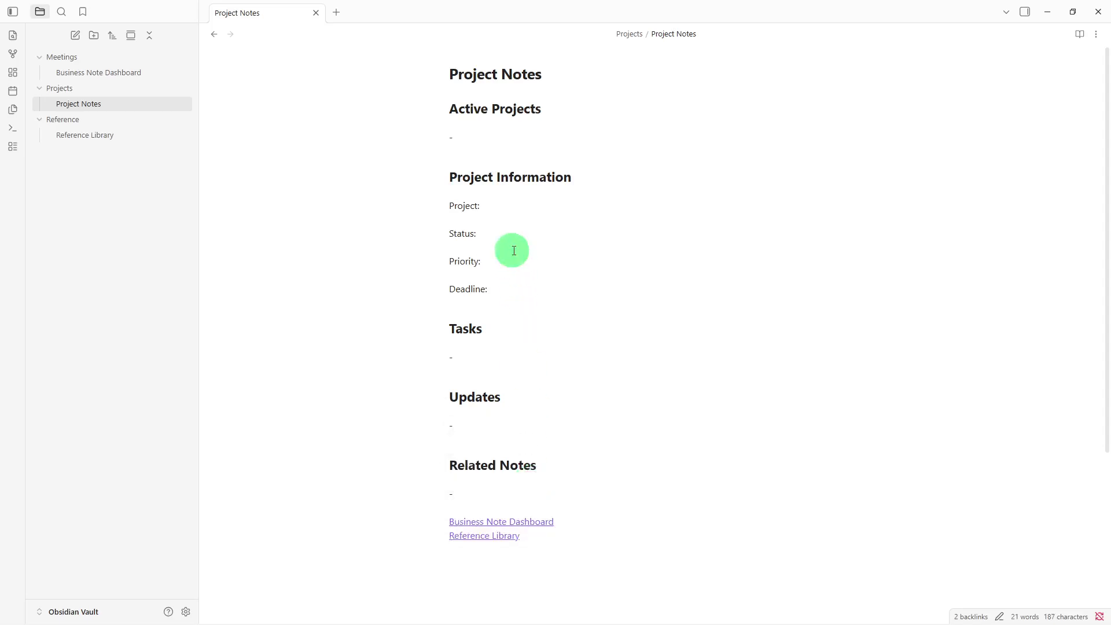
Insert a blank line above the Active Projects heading in Project Notes
{"action": "left_click", "coordinate": [449, 108]}
{"action": "left_click", "coordinate": [450, 109]}
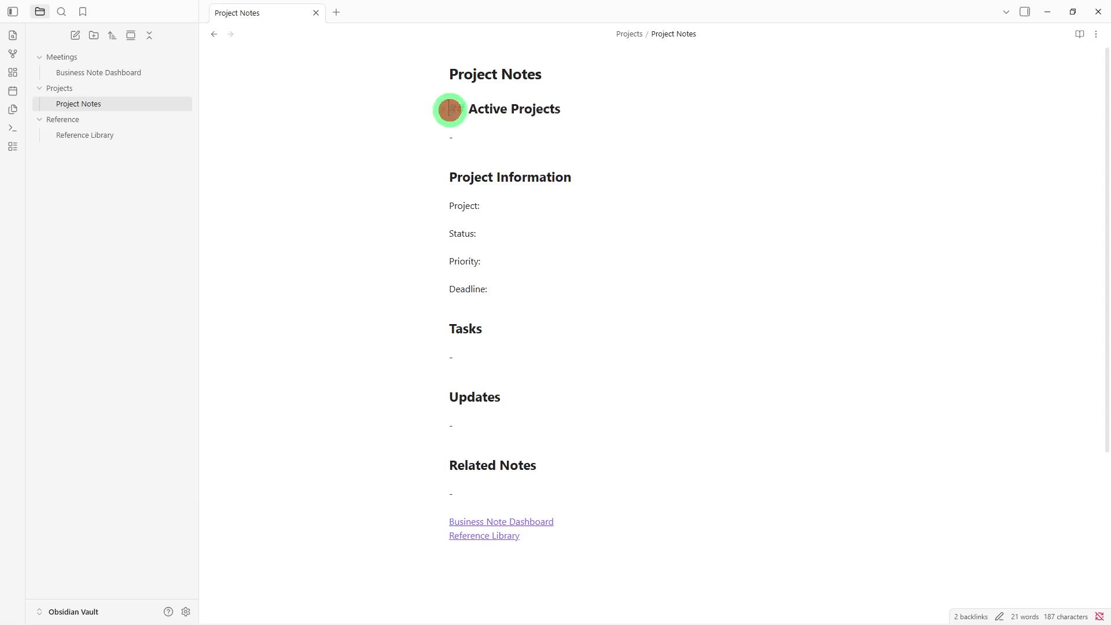
{"action": "key", "text": "Return"}
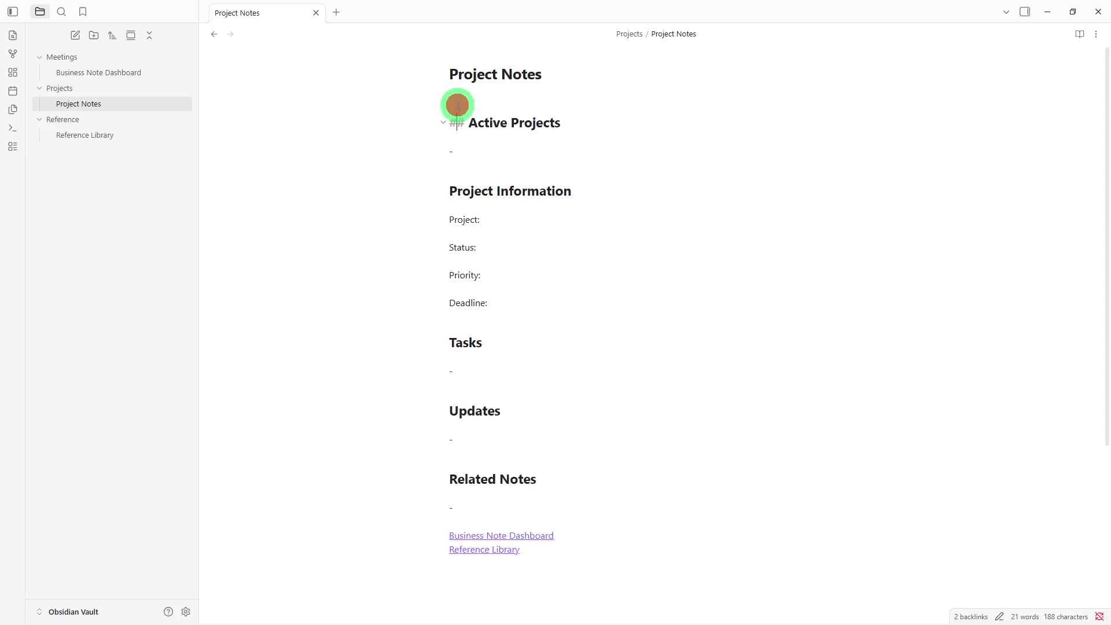
{"action": "left_click", "coordinate": [469, 94]}
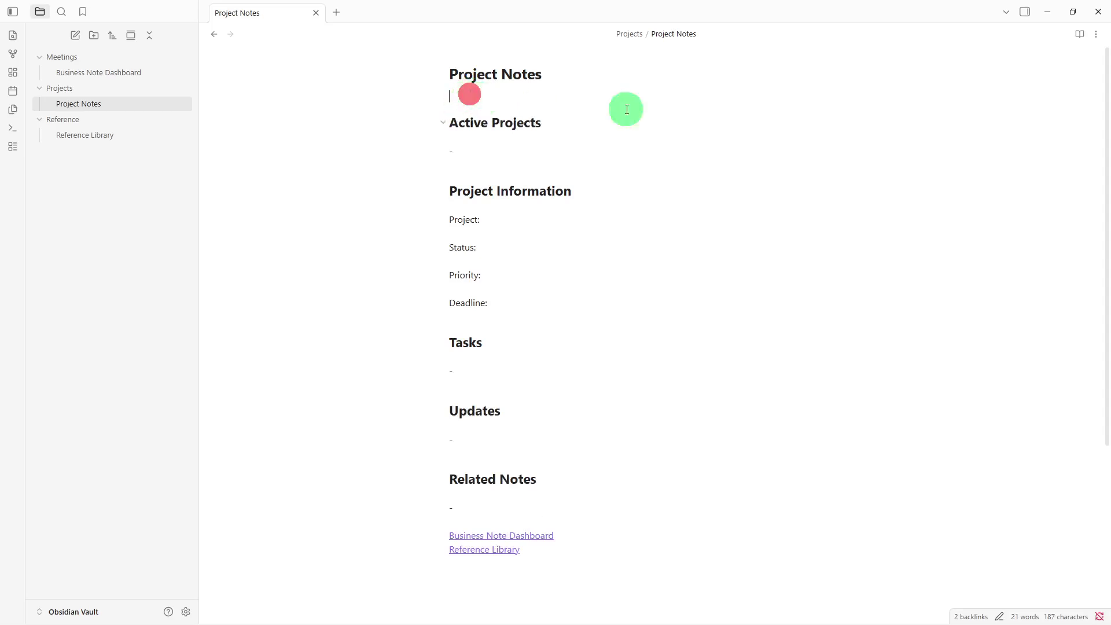
Add a tags file property to Project Notes with the value projects
{"action": "left_click", "coordinate": [1096, 35]}
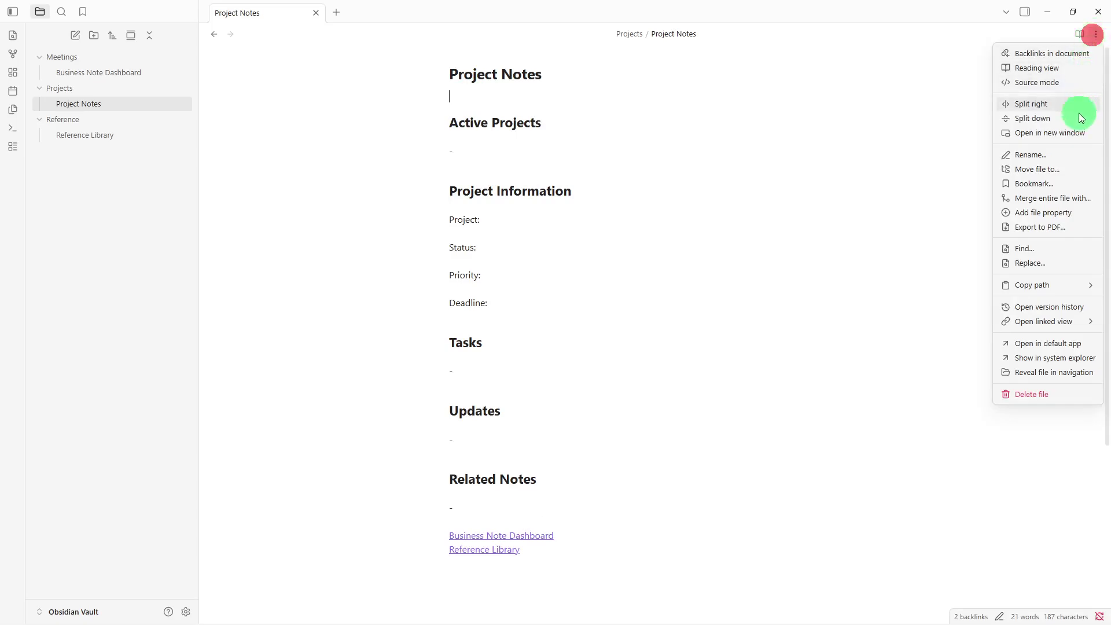
{"action": "left_click", "coordinate": [1056, 213]}
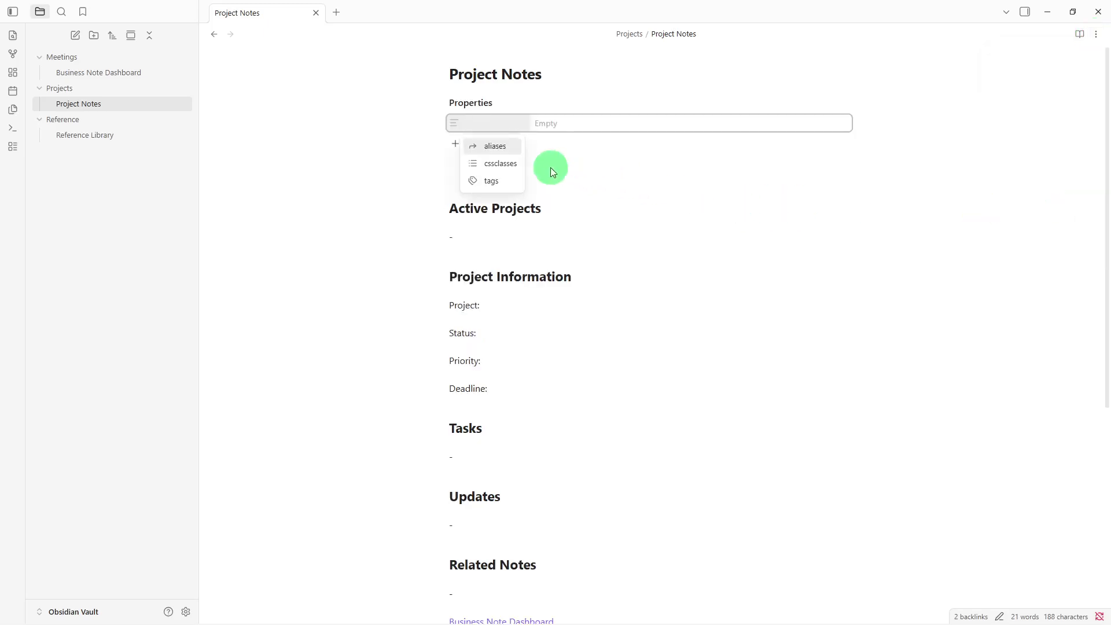
{"action": "left_click", "coordinate": [500, 180]}
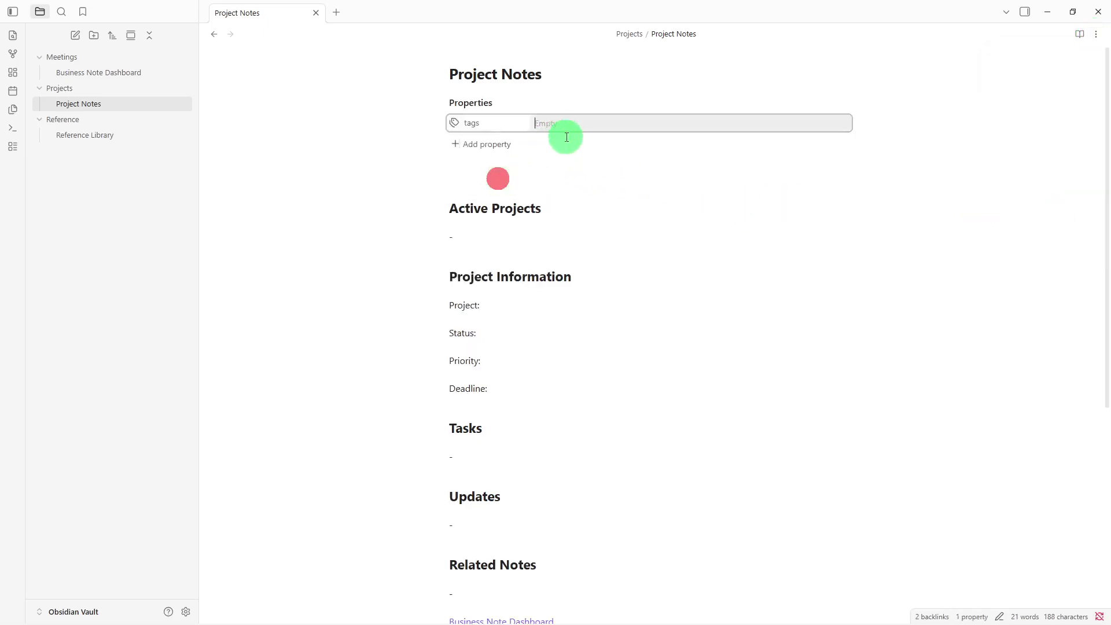
{"action": "type", "text": "projects"}
{"action": "left_click", "coordinate": [553, 171]}
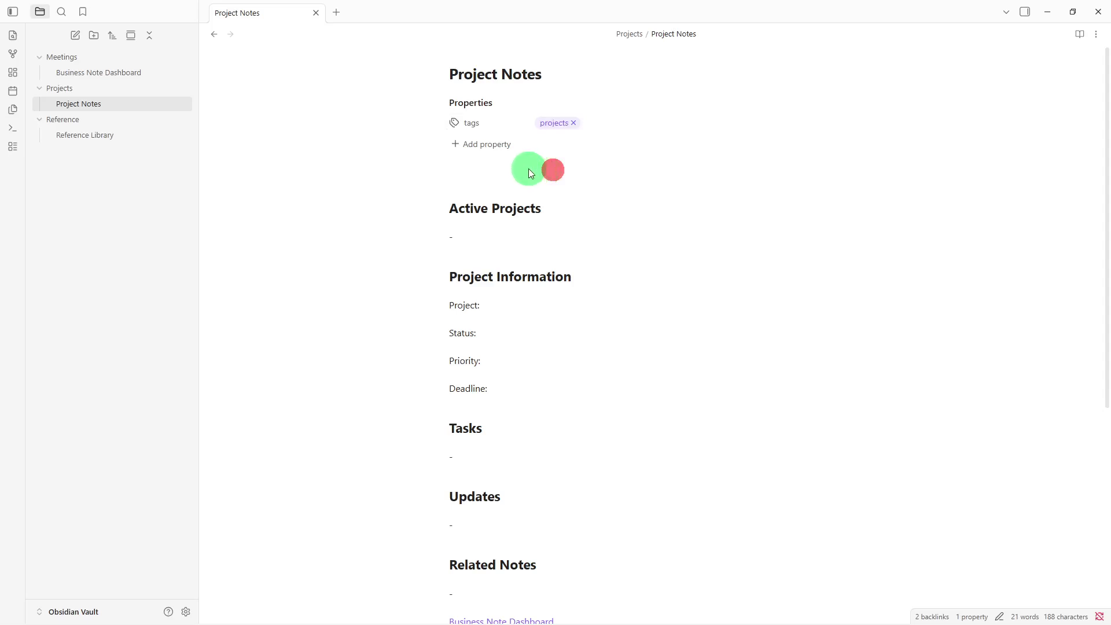
Remove the extra blank line between the properties and the Active Projects heading
{"action": "left_click", "coordinate": [529, 168]}
{"action": "left_click", "coordinate": [498, 170]}
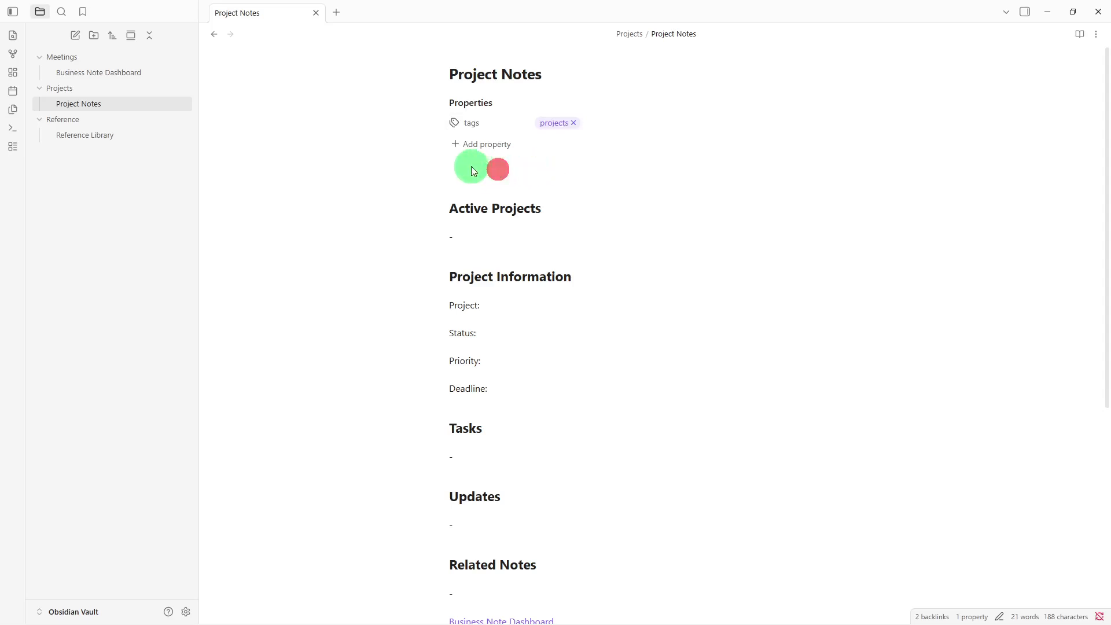
{"action": "left_click", "coordinate": [470, 168]}
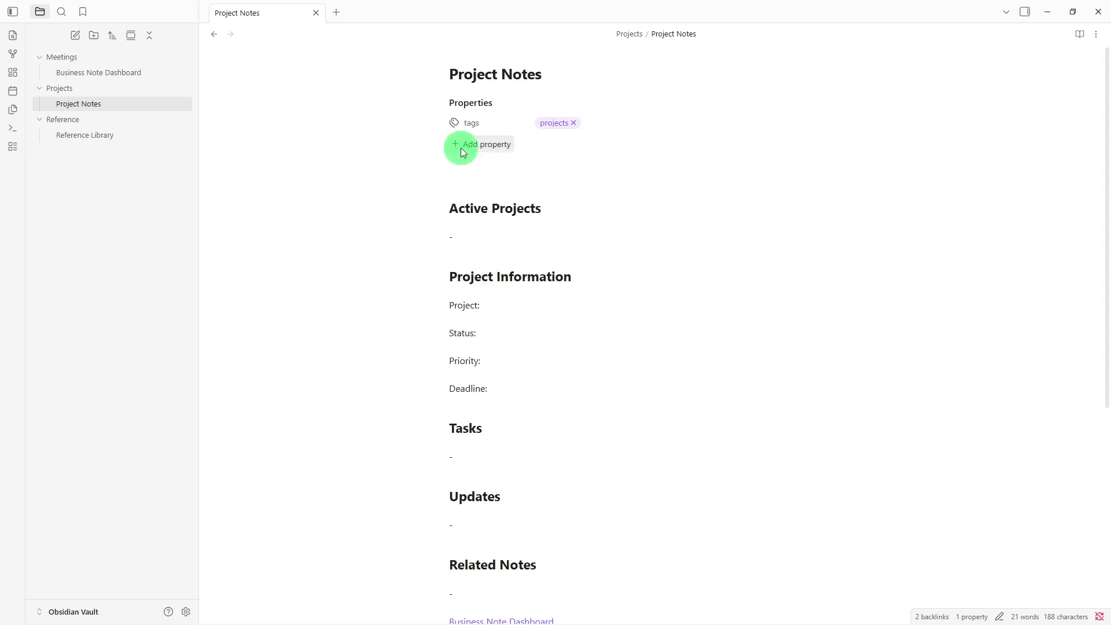
{"action": "left_click", "coordinate": [451, 190]}
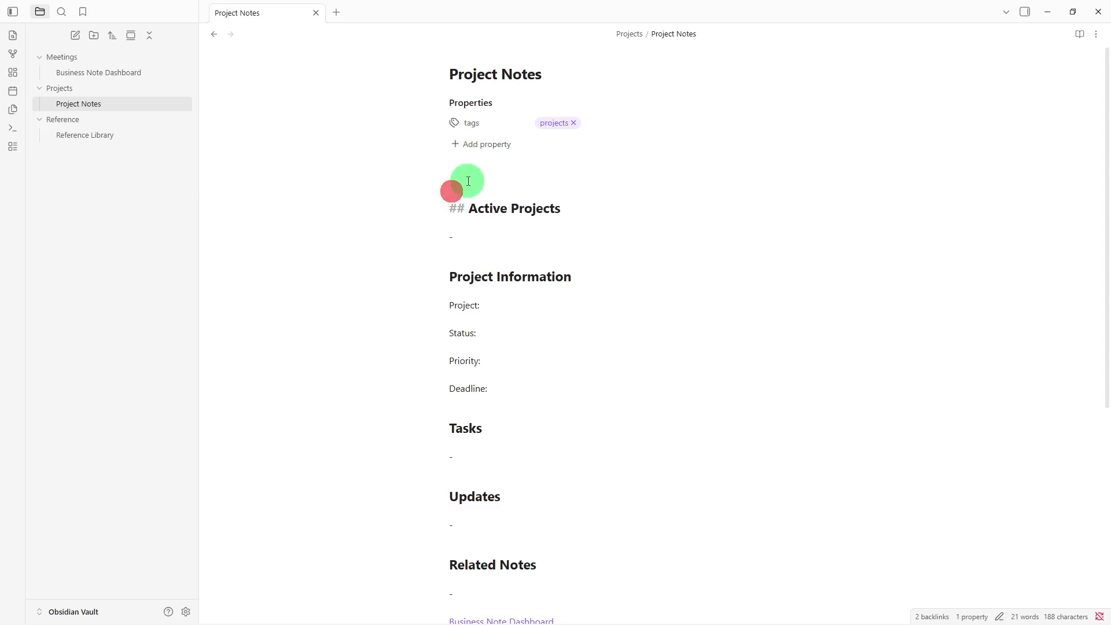
{"action": "left_click", "coordinate": [451, 209]}
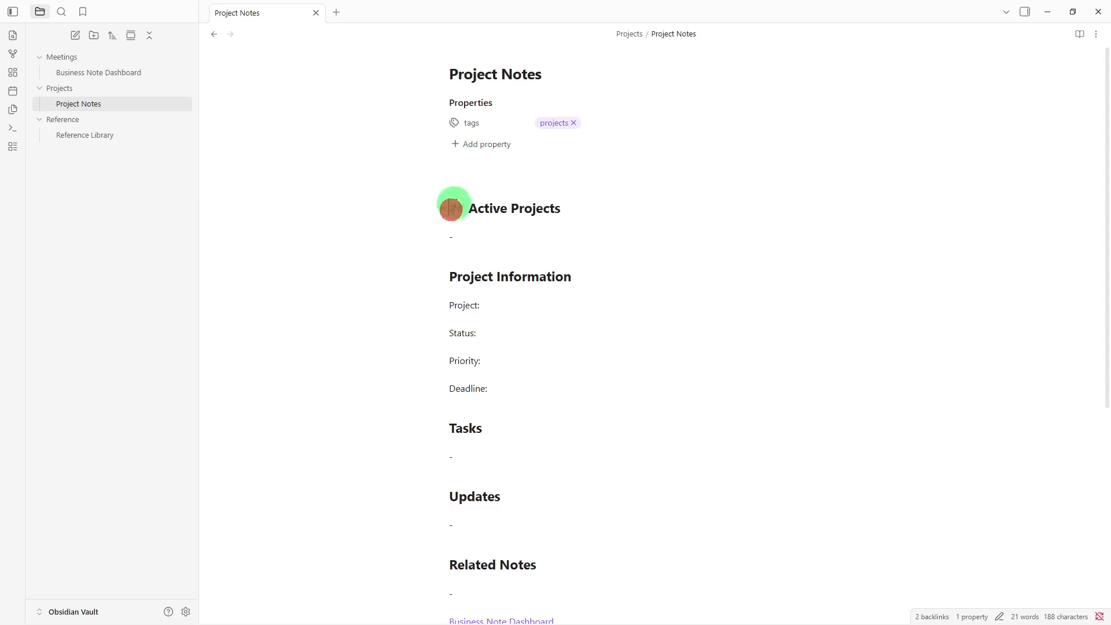
{"action": "key", "text": "BackSpace"}
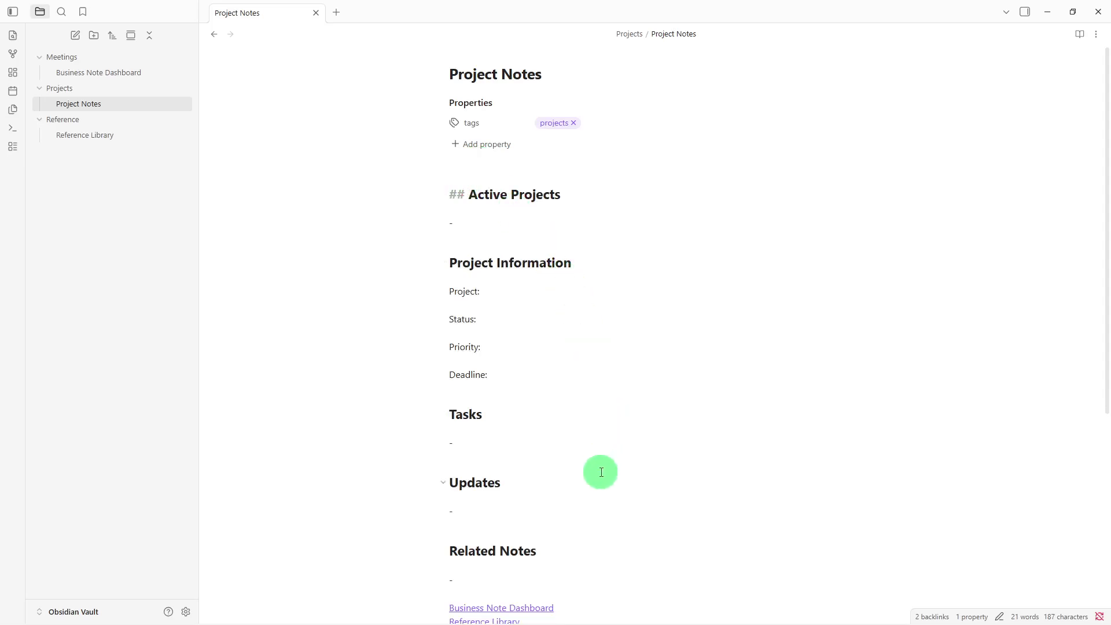
Add the inline tags #active and #notes on a line below the Related Notes links at the end of Project Notes
{"action": "scroll", "coordinate": [602, 472], "scroll_direction": "down", "scroll_amount": 1}
{"action": "left_click", "coordinate": [566, 584]}
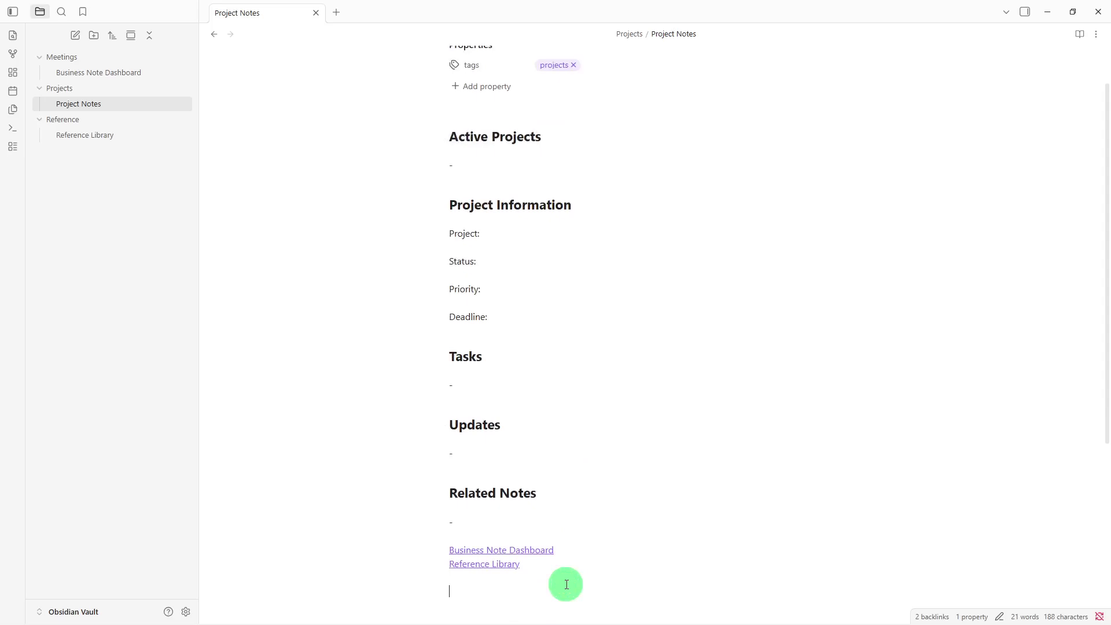
{"action": "type", "text": "#"}
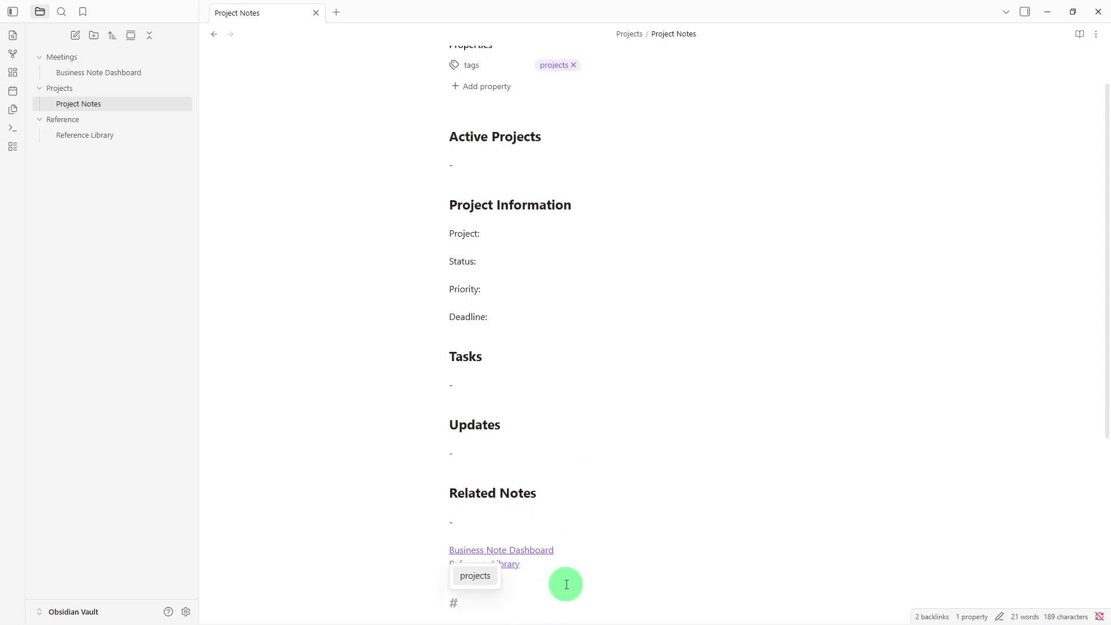
{"action": "type", "text": "acti"}
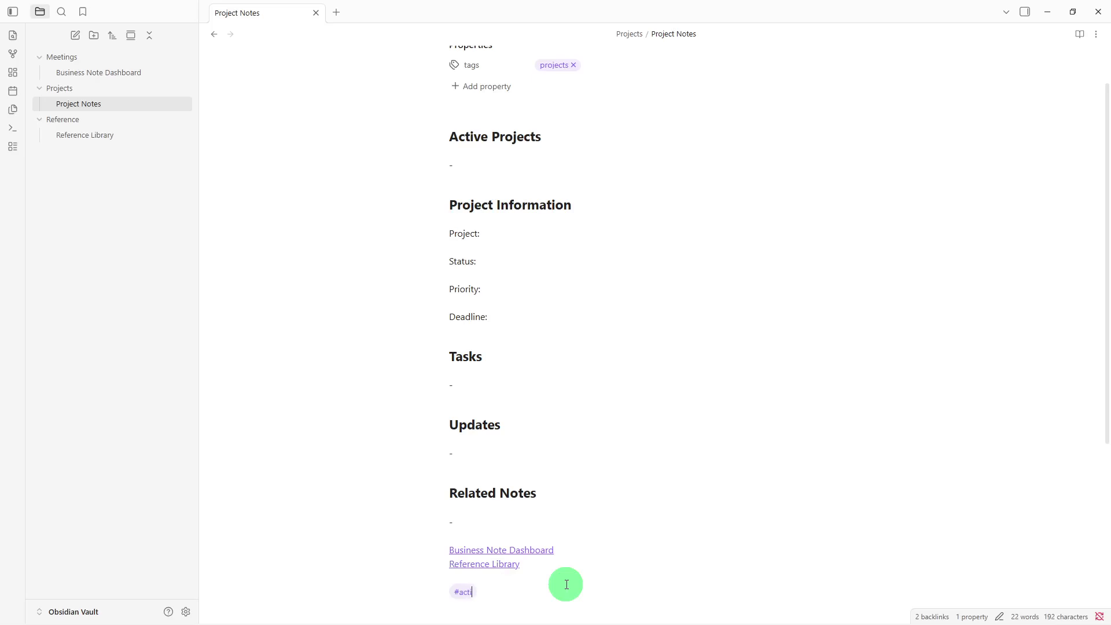
{"action": "type", "text": "ve #"}
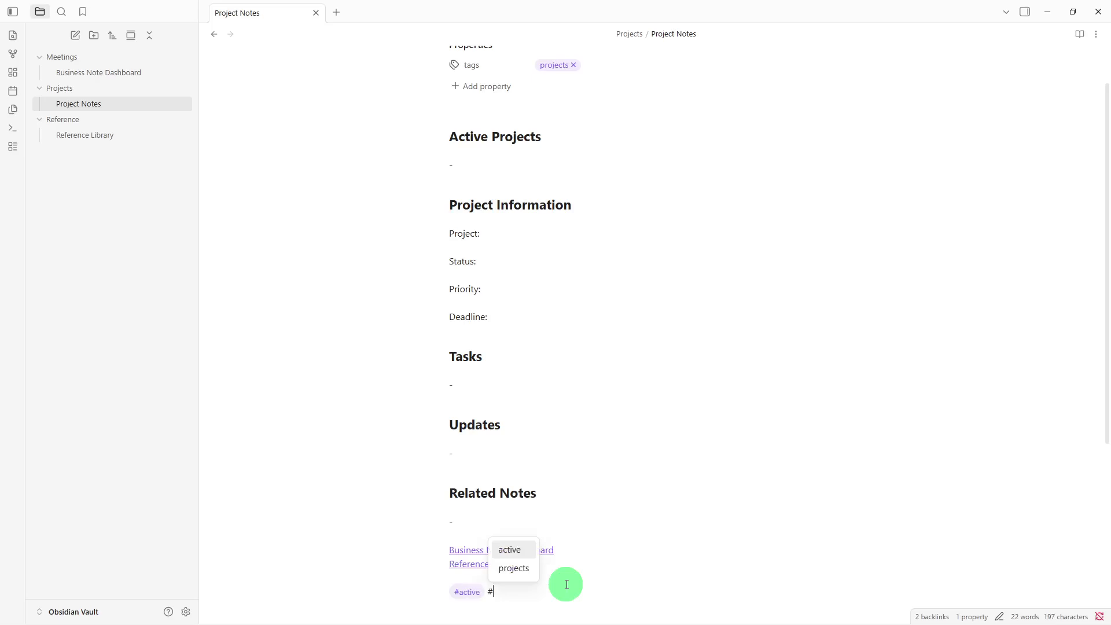
{"action": "type", "text": "notes"}
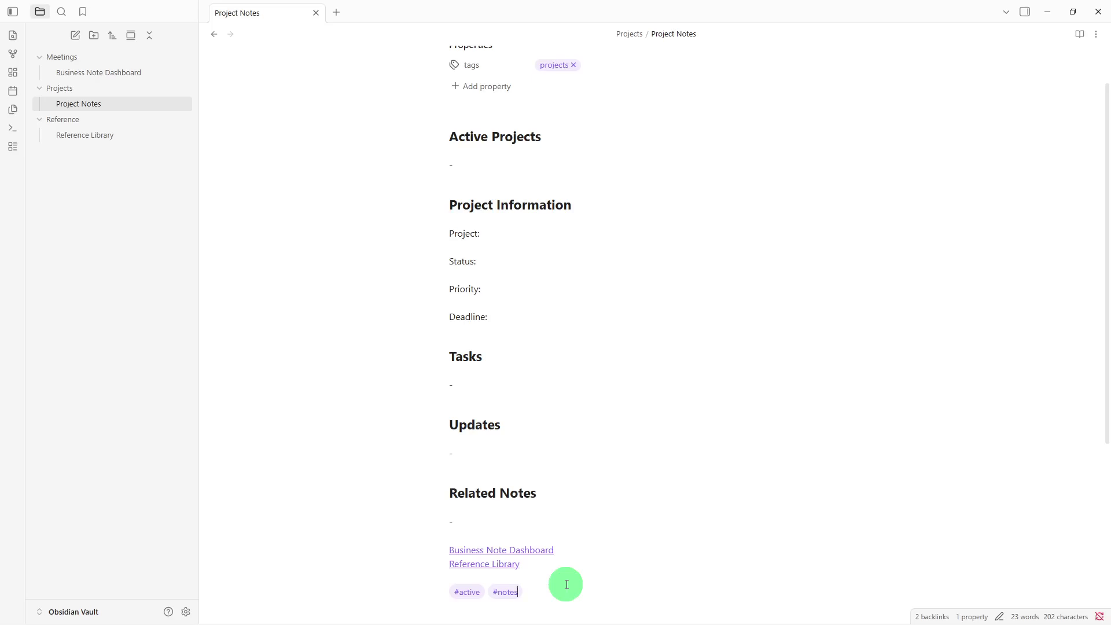
{"action": "scroll", "coordinate": [567, 585], "scroll_direction": "up", "scroll_amount": 2}
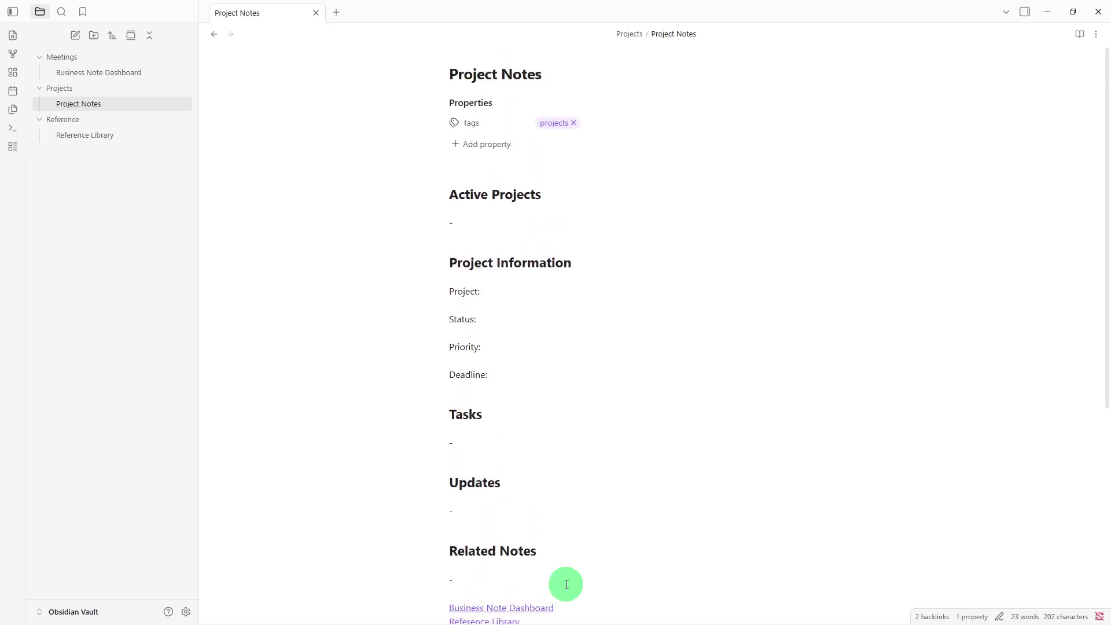